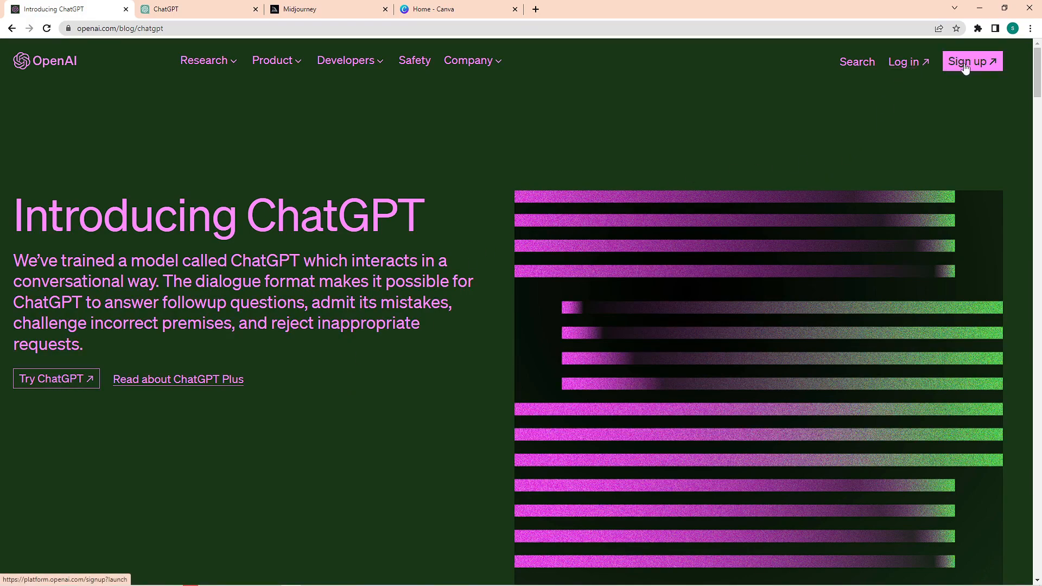
In ChatGPT, write the prompt "Make short story ideas and titles for children, for girls"
click(202, 5)
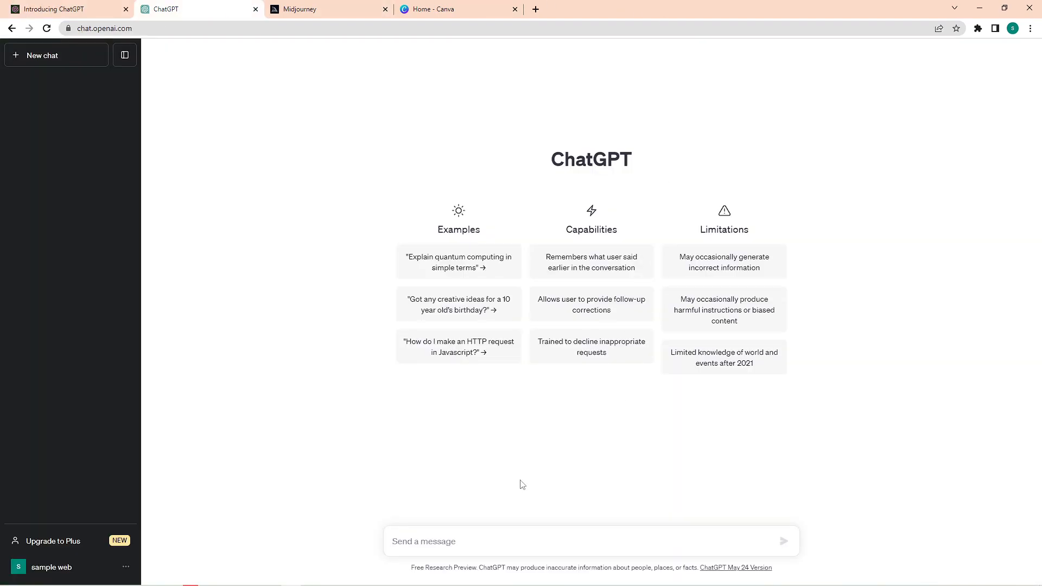
text(Gen)
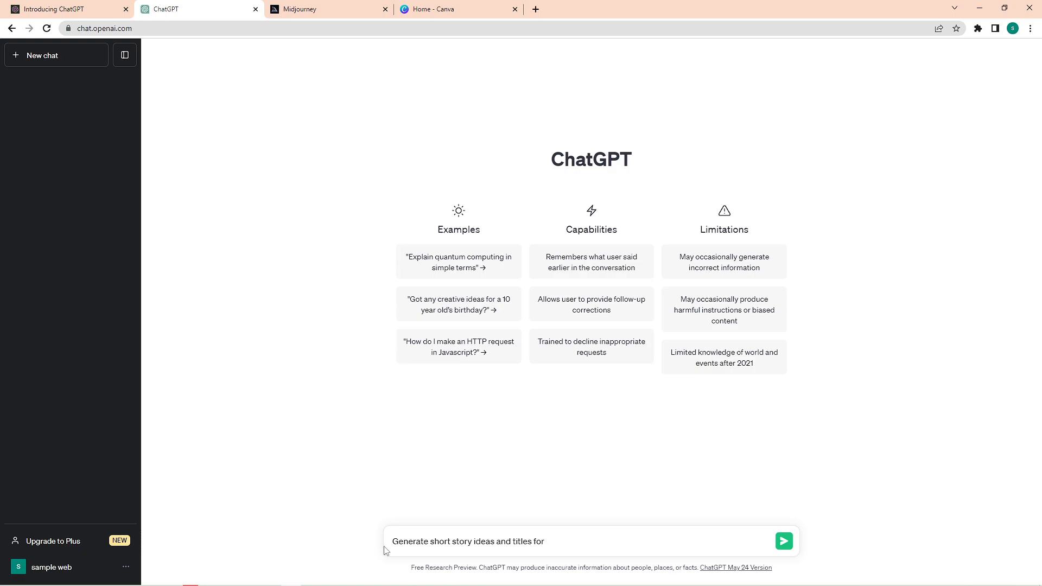
double_click(414, 541)
text(M)
key(BackSpace)
text(Make)
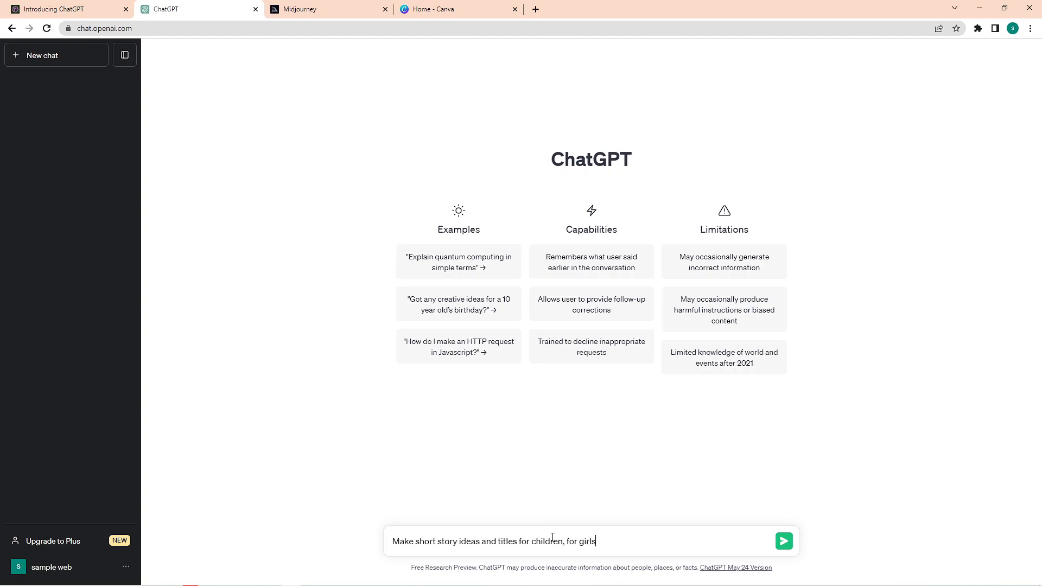
Request 5 ideas, append "that has a lesson you cant have it all and you have to work hard in life. Add magical elements" and send the prompt
text(5)
click(652, 542)
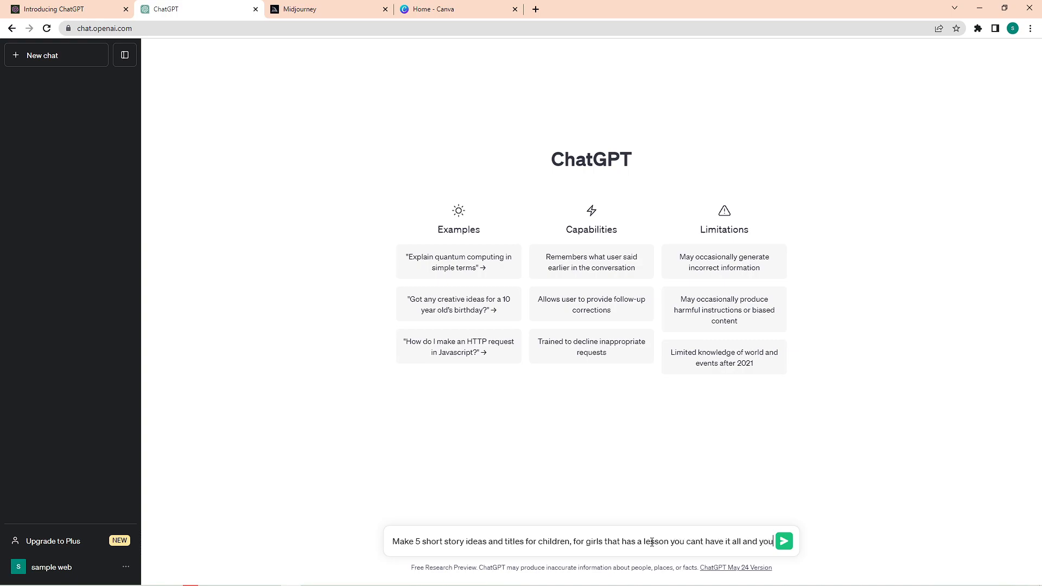
text(have to work hard in life.)
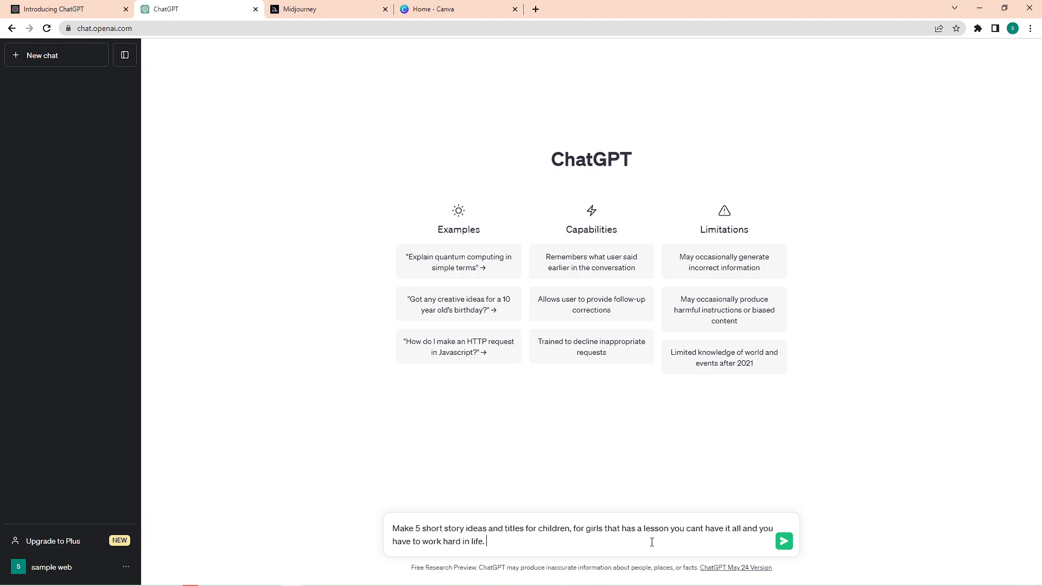
text(elements)
key(Return)
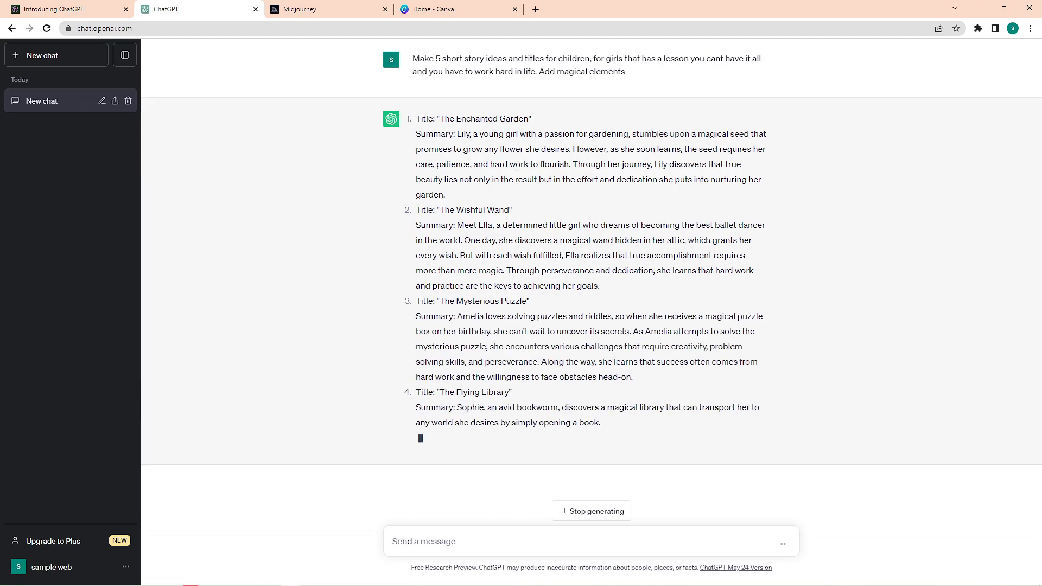
Look over the generated story ideas, then regenerate the response and review the new version of "The Enchanted Garden"
scroll(543, 152, up, 1)
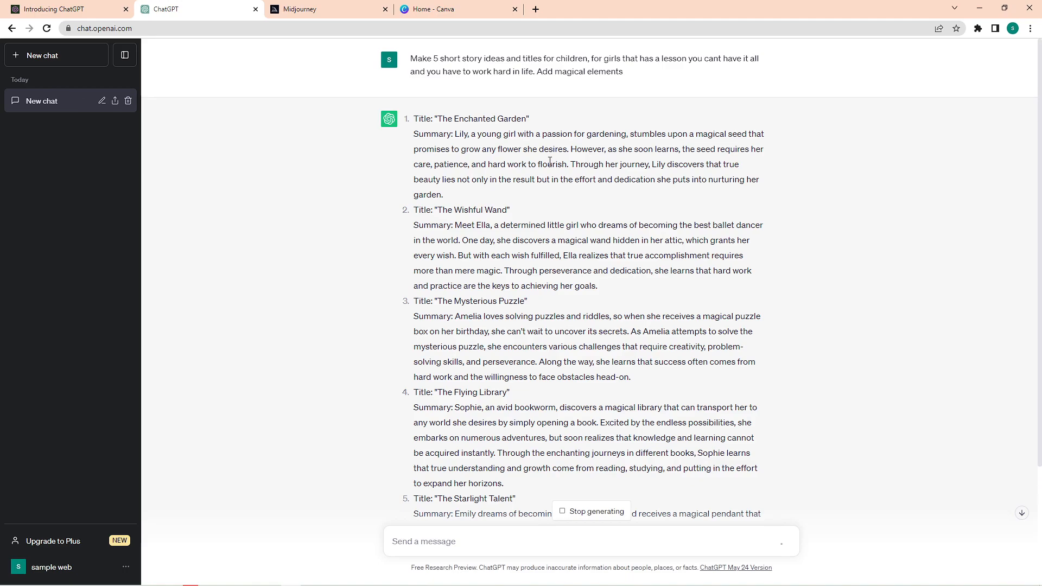
scroll(551, 162, down, 3)
scroll(565, 190, up, 3)
scroll(568, 198, down, 3)
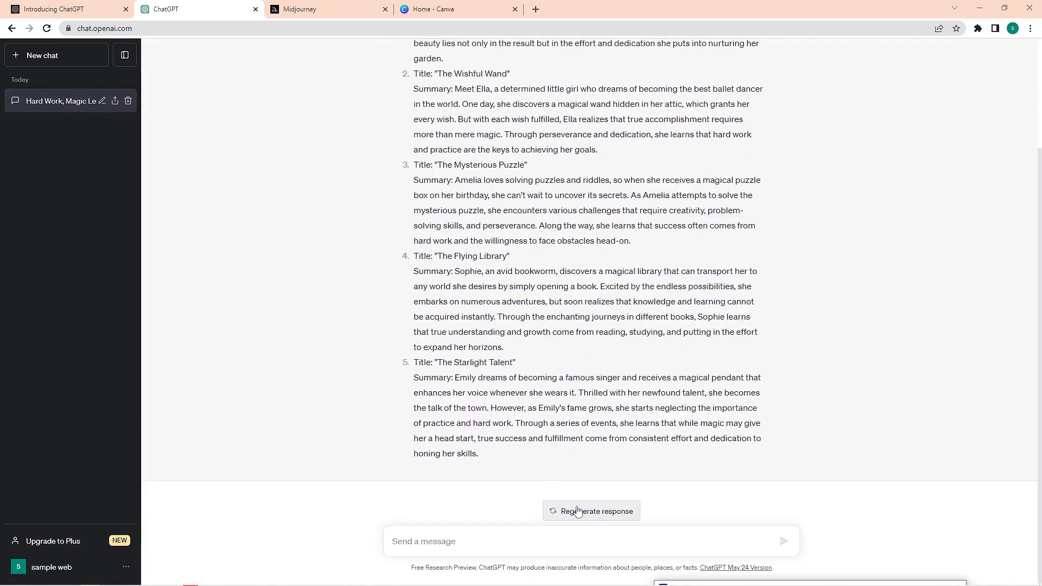
click(576, 505)
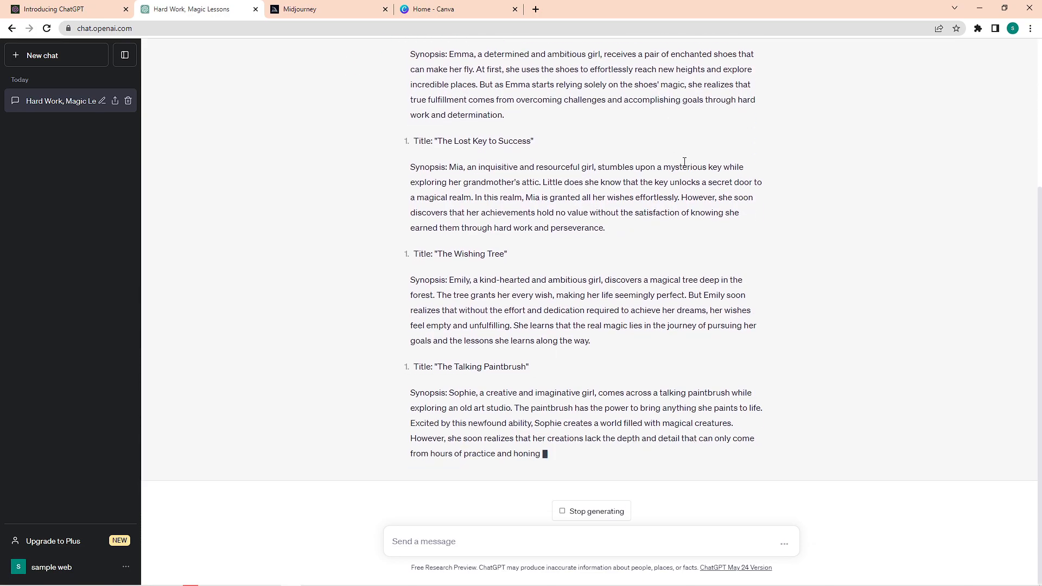
key(alt+Tab)
scroll(667, 170, up, 5)
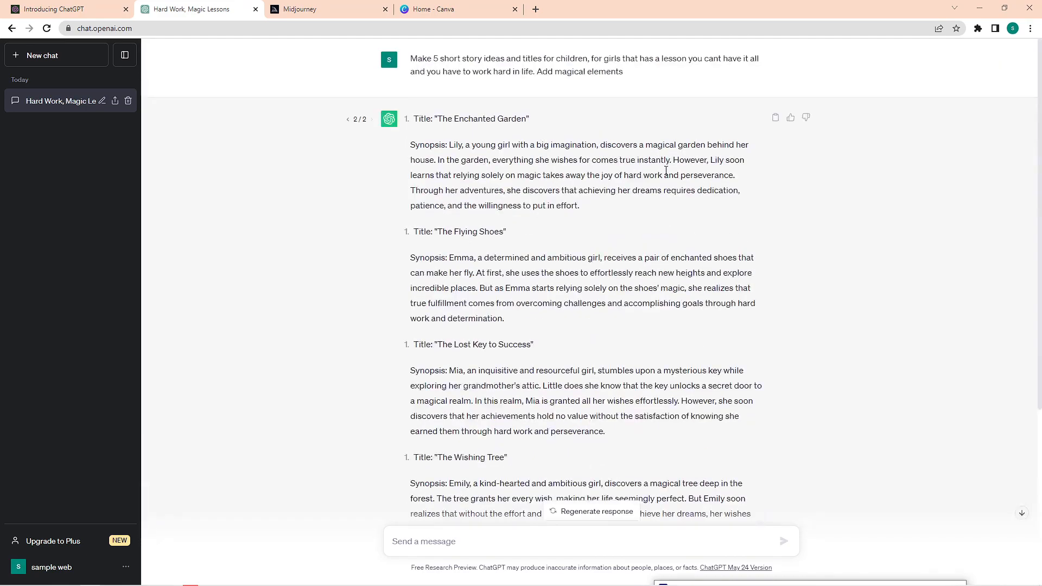
drag(711, 160, 742, 179)
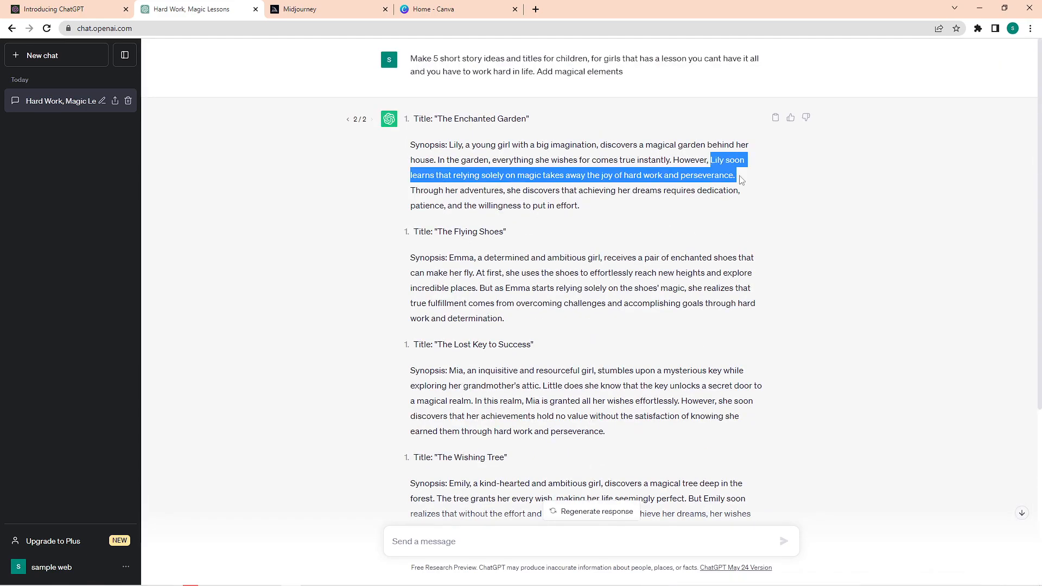
click(498, 201)
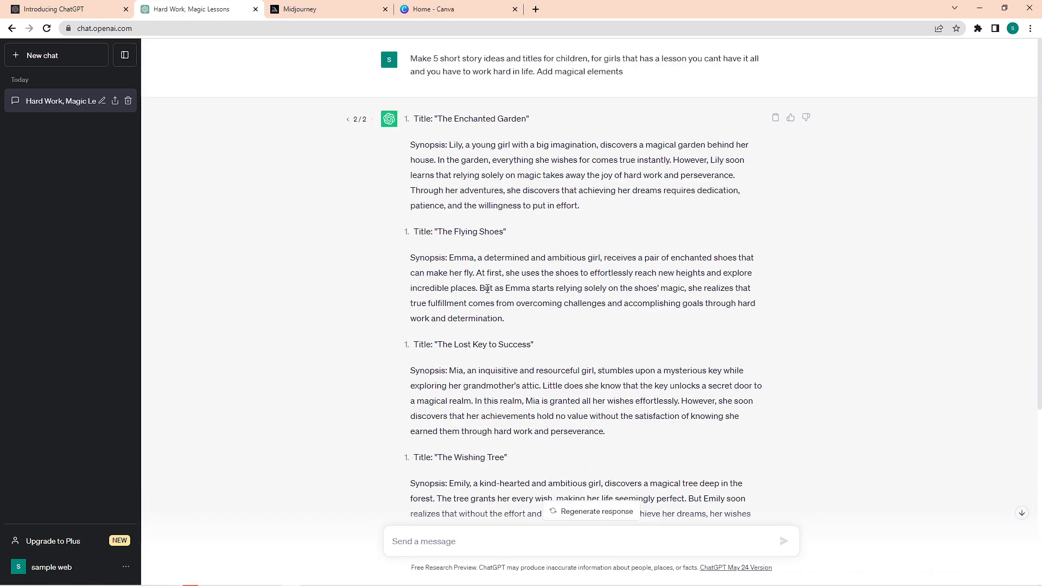
Ask ChatGPT to "Expand the number 1" and regenerate the expanded story
text(Expand the n)
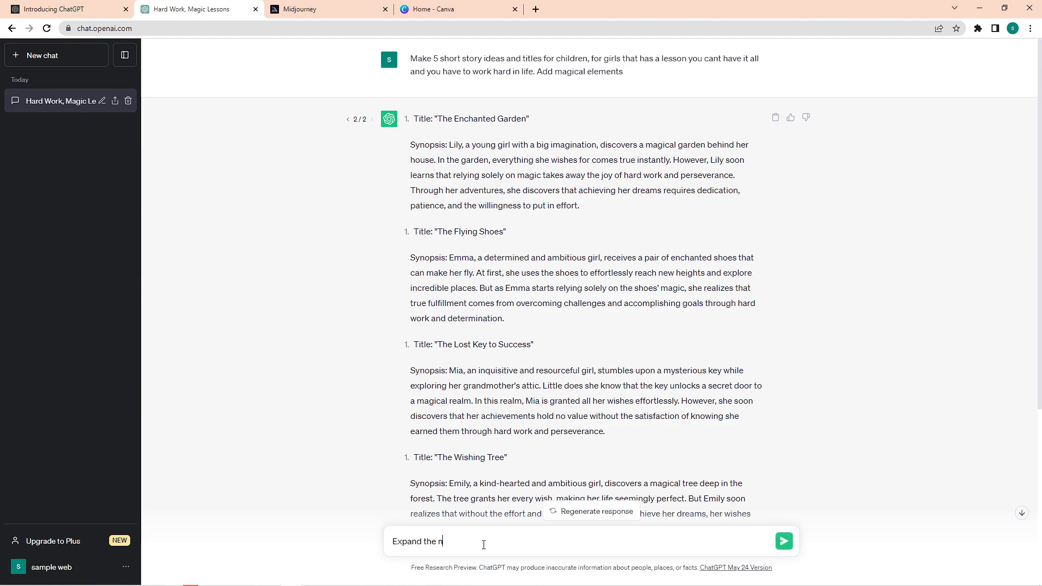
key(Return)
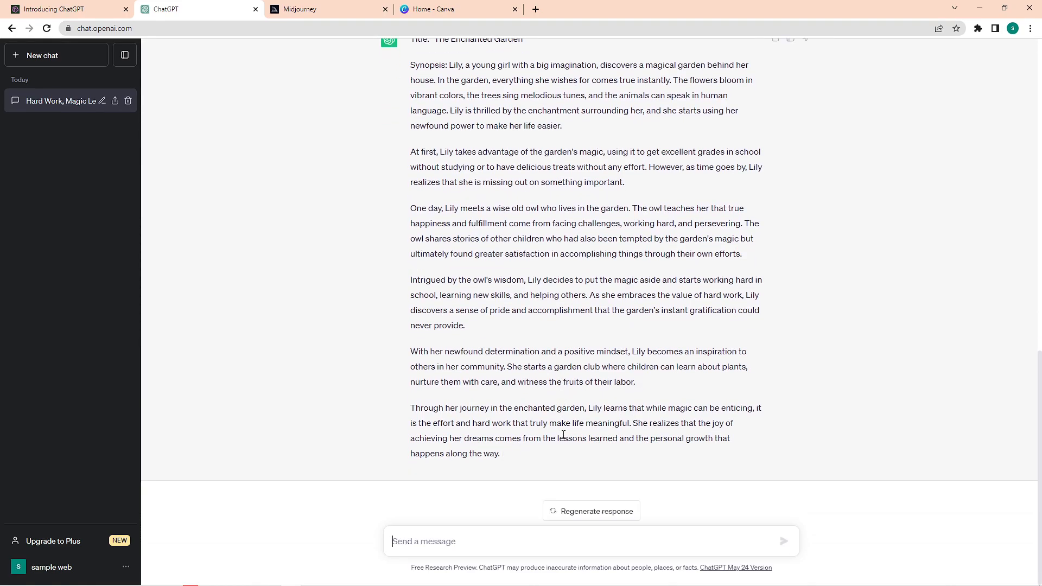
scroll(564, 435, up, 1)
scroll(567, 433, down, 1)
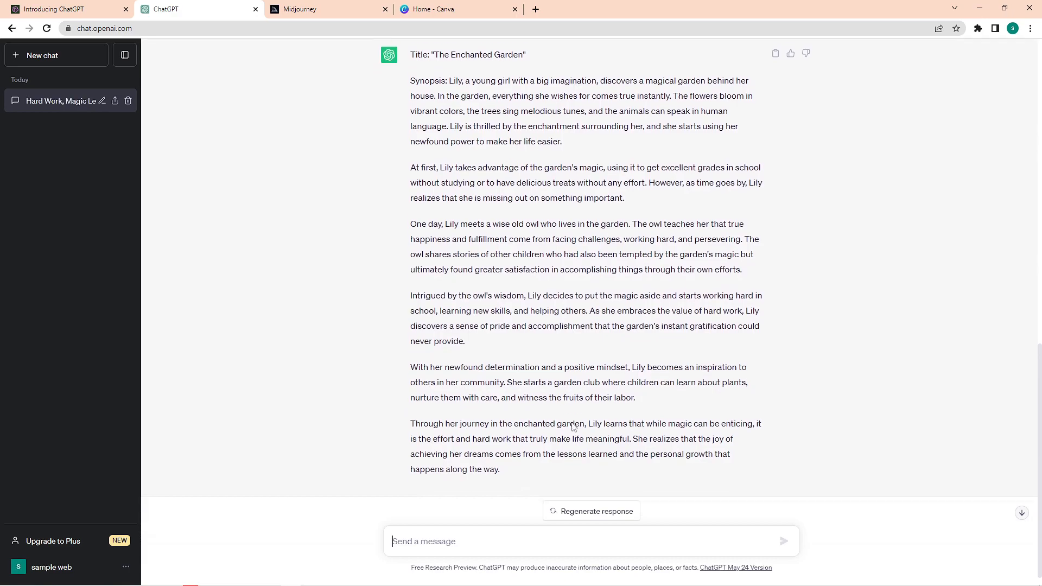
click(594, 511)
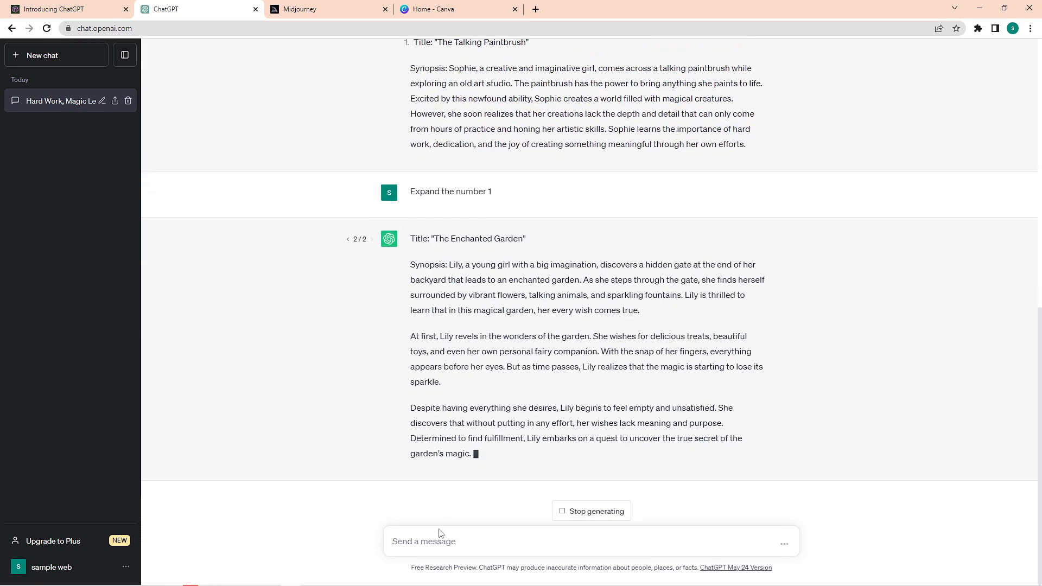
Send the follow-up prompt "Change the name of main character to Rose"
click(440, 555)
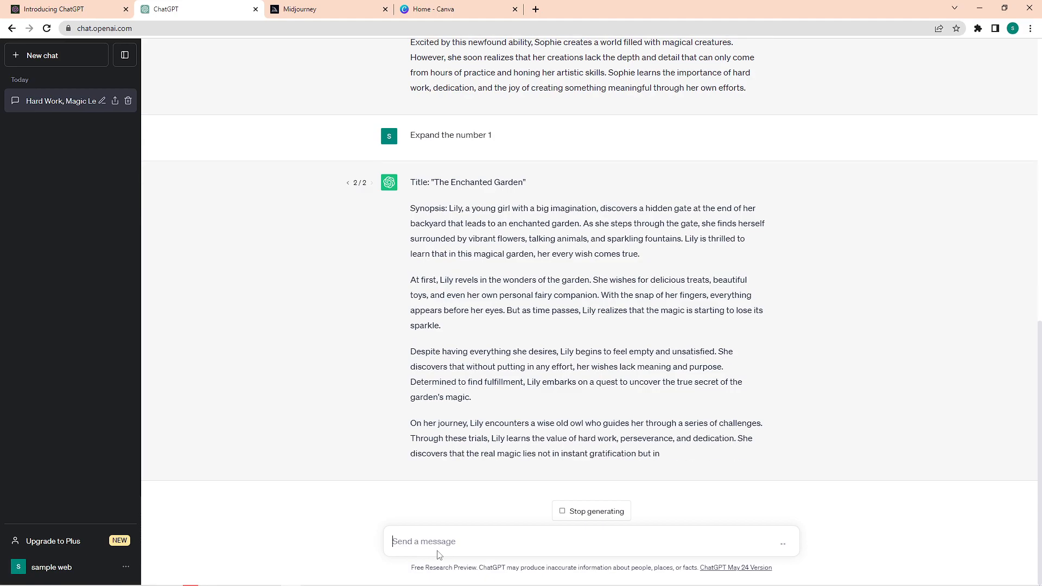
text(Change the nam)
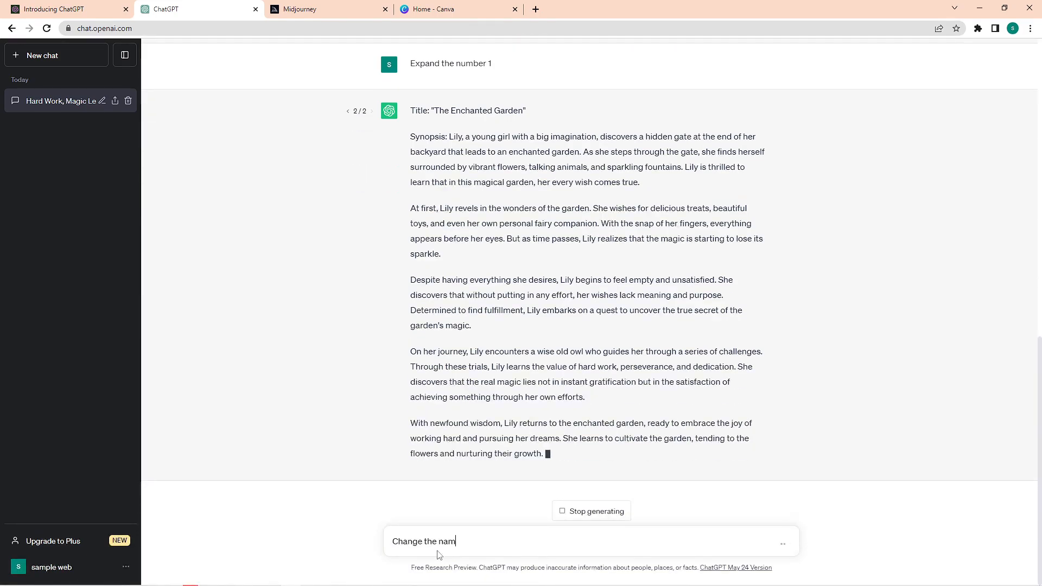
text(e of main character to rose)
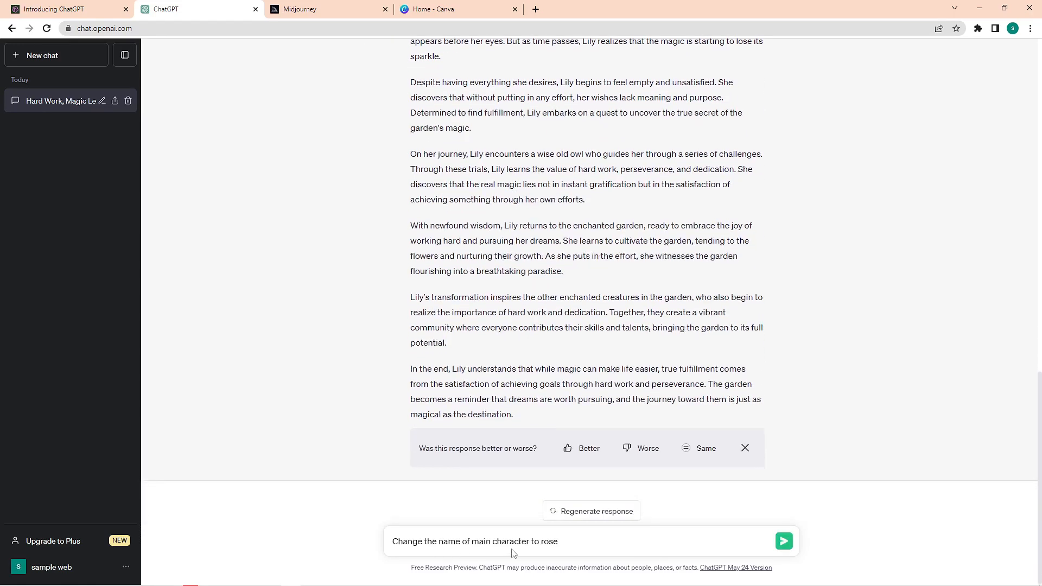
text(R)
key(Return)
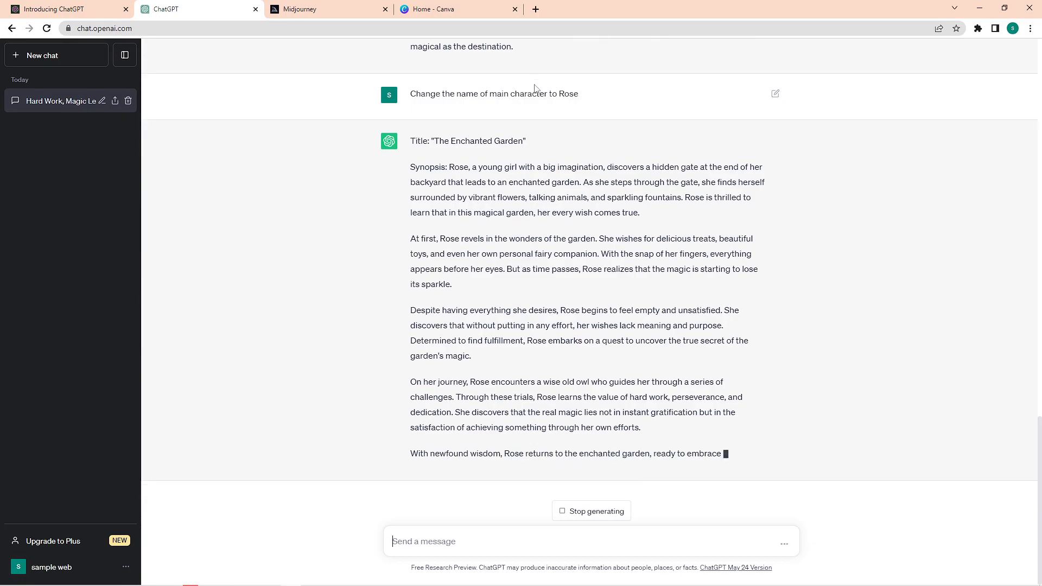
Search Google for "plagiarism checker" in a new browser tab and open Grammarly's free plagiarism checker
click(536, 9)
text(plagia)
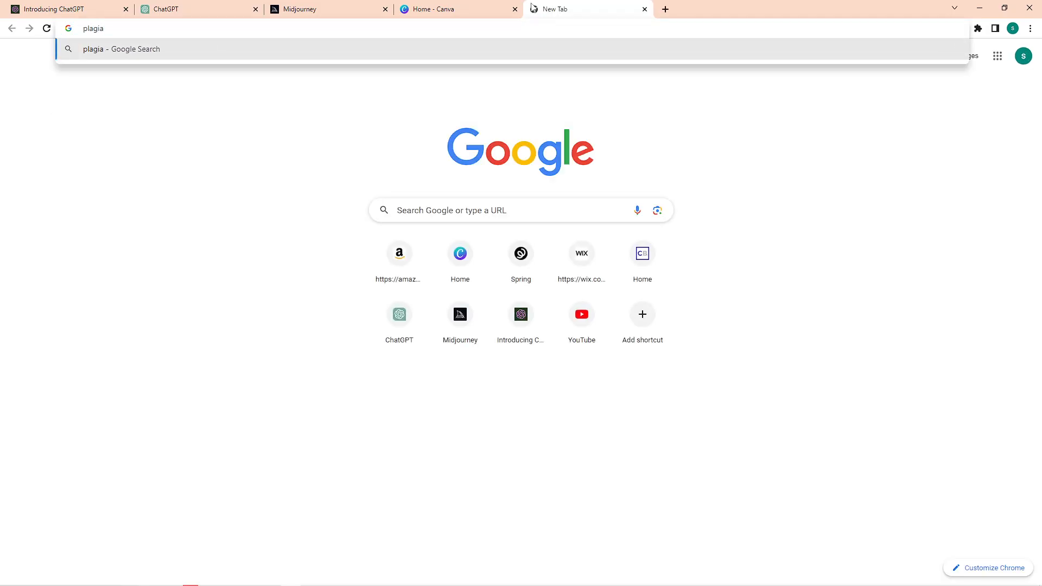
text(rism checker)
key(Return)
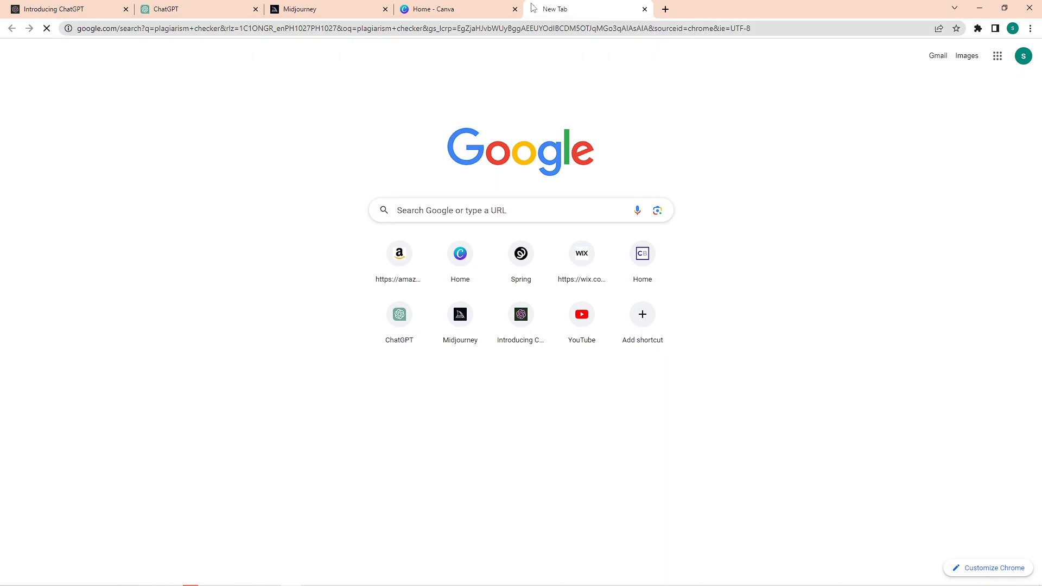
click(278, 189)
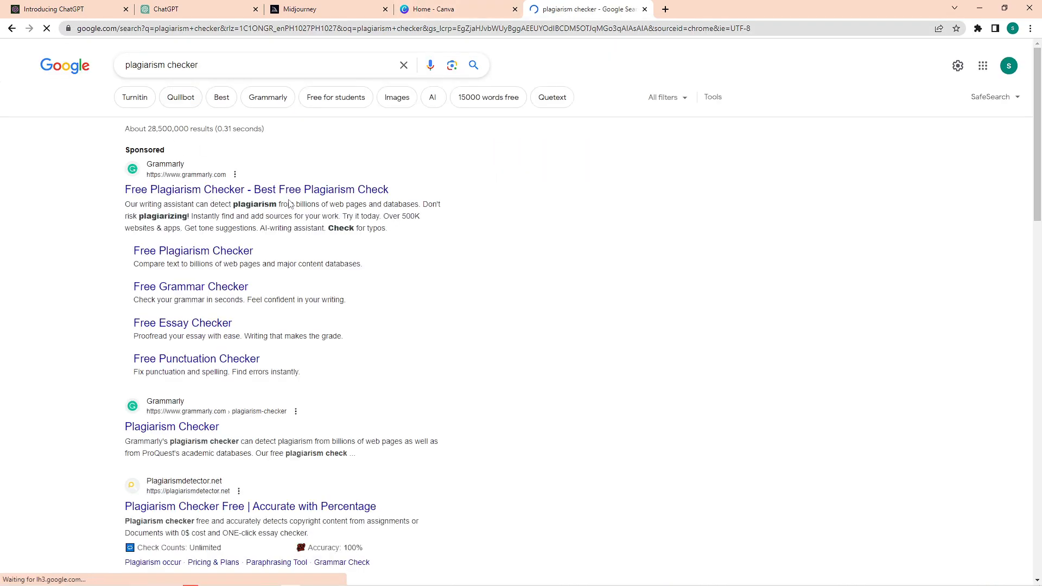
Copy the Rose story from ChatGPT into Grammarly's checker, scan it for plagiarism, and close the checker after reviewing the result
click(174, 9)
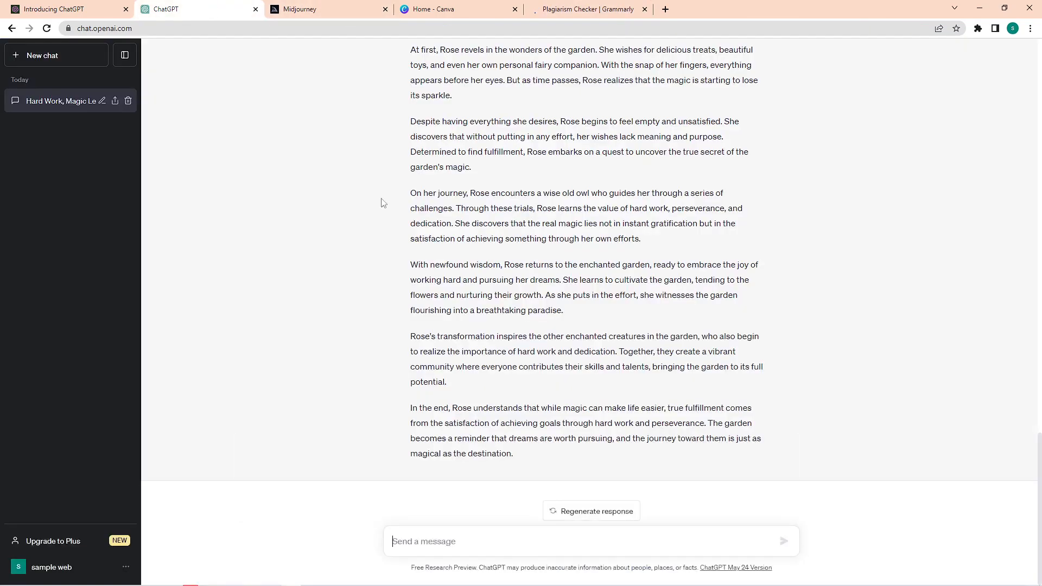
drag(518, 448, 409, 122)
click(548, 9)
key(ctrl+v)
click(314, 475)
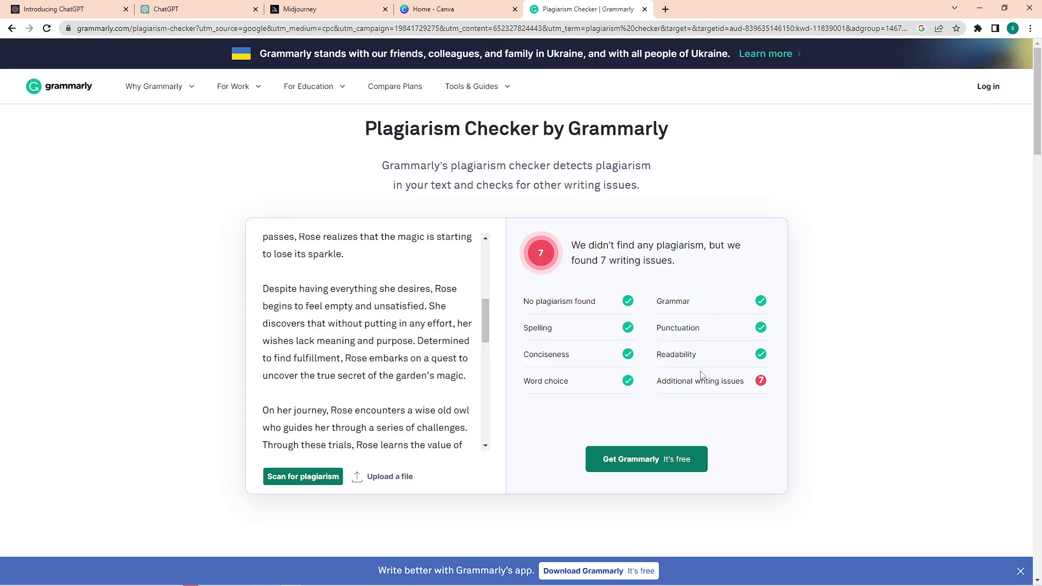
click(645, 9)
Sign in to the Midjourney website and look through the profile's gallery of upscaled images
click(296, 9)
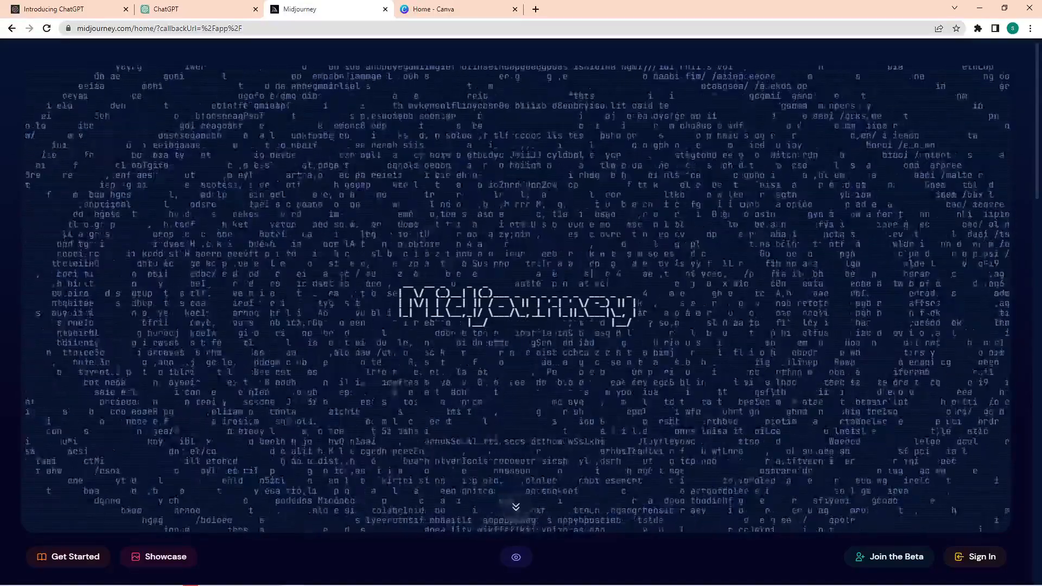
click(985, 560)
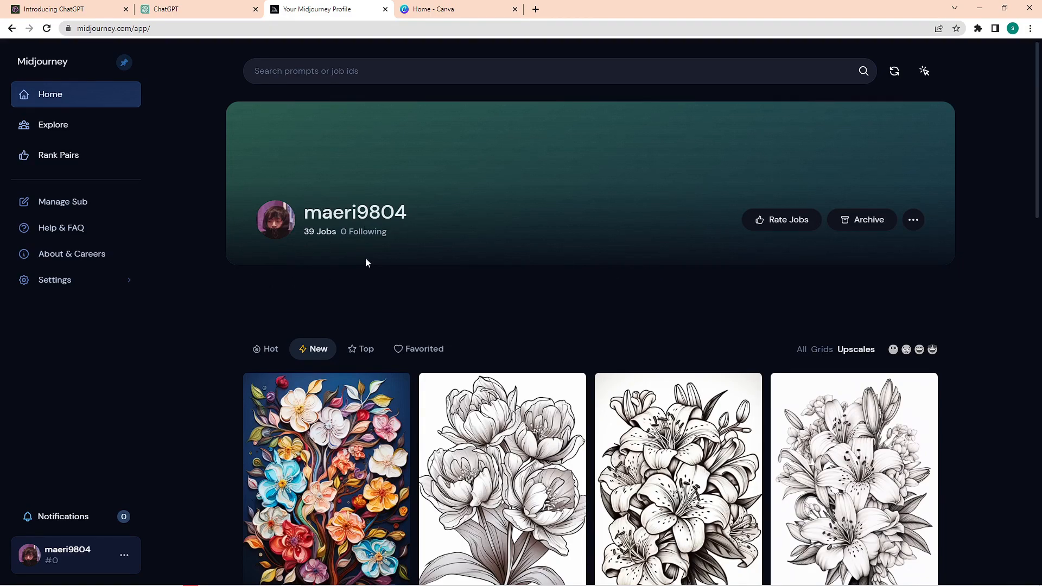
scroll(696, 236, down, 8)
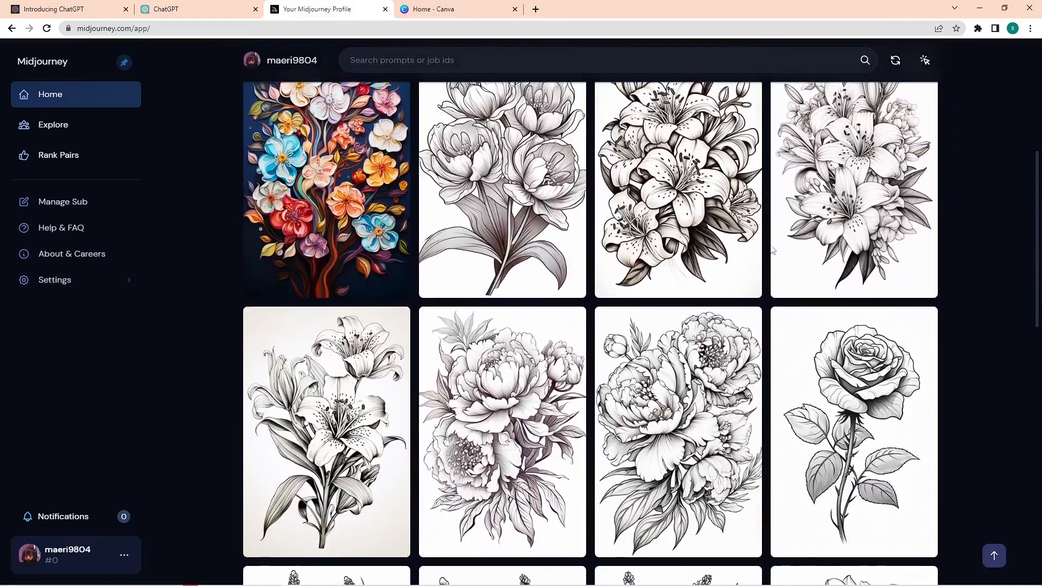
scroll(773, 251, down, 3)
scroll(756, 286, up, 10)
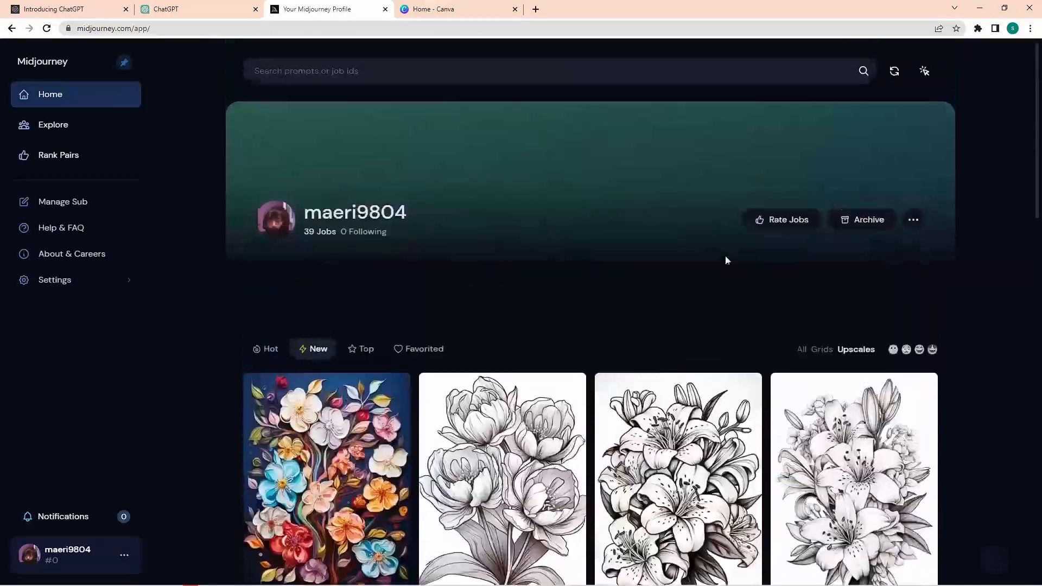
Switch to Discord, open the Midjourney server's newbies-114 channel and browse its posts
click(171, 576)
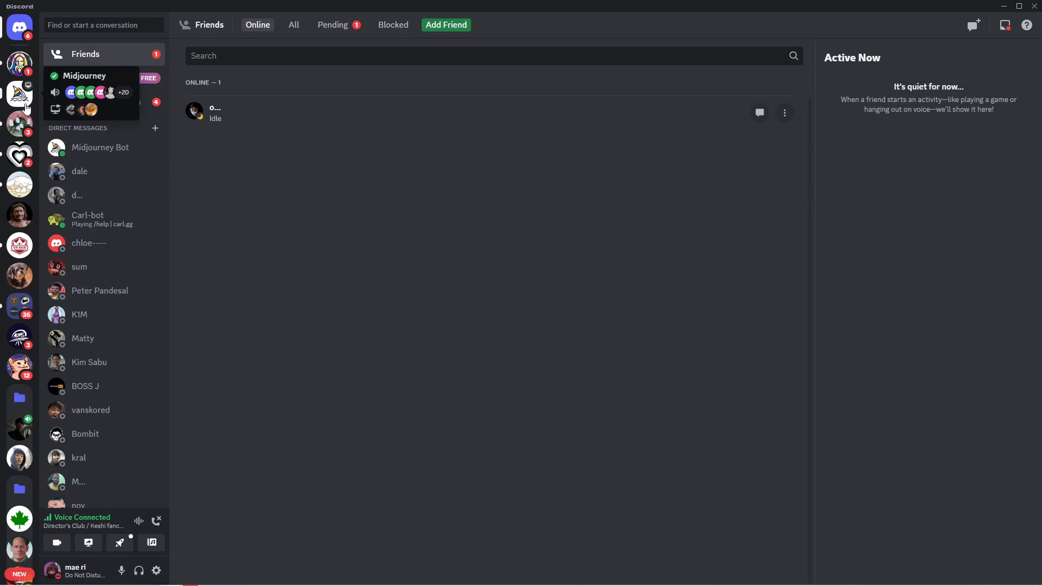
click(24, 101)
scroll(76, 348, down, 3)
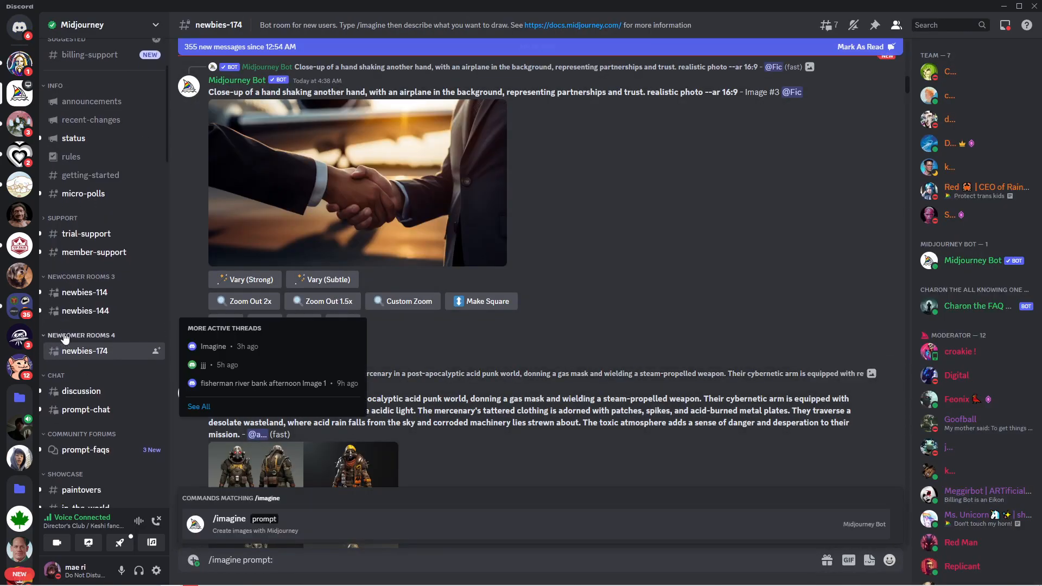
scroll(98, 350, up, 4)
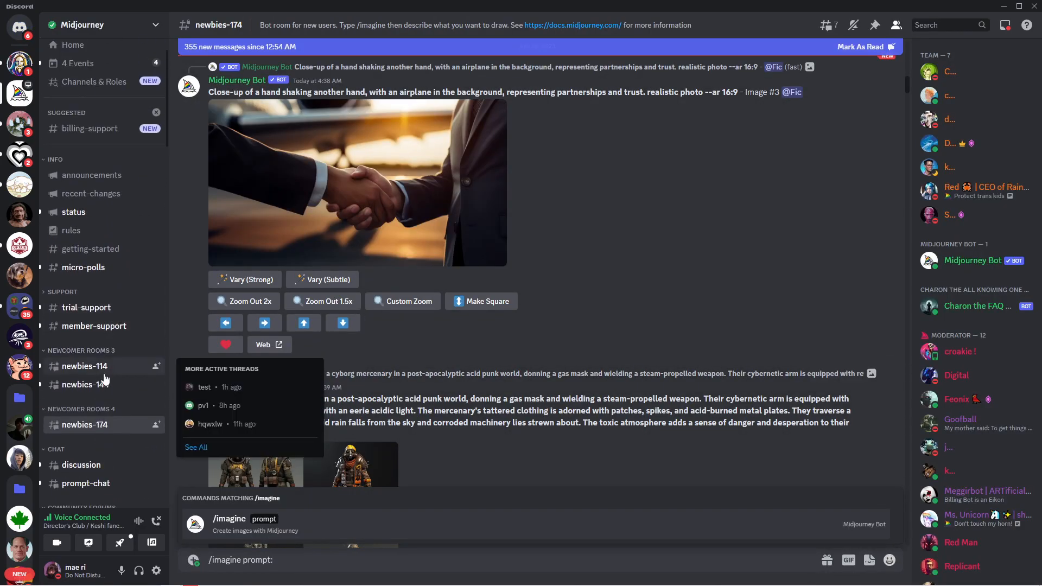
click(110, 368)
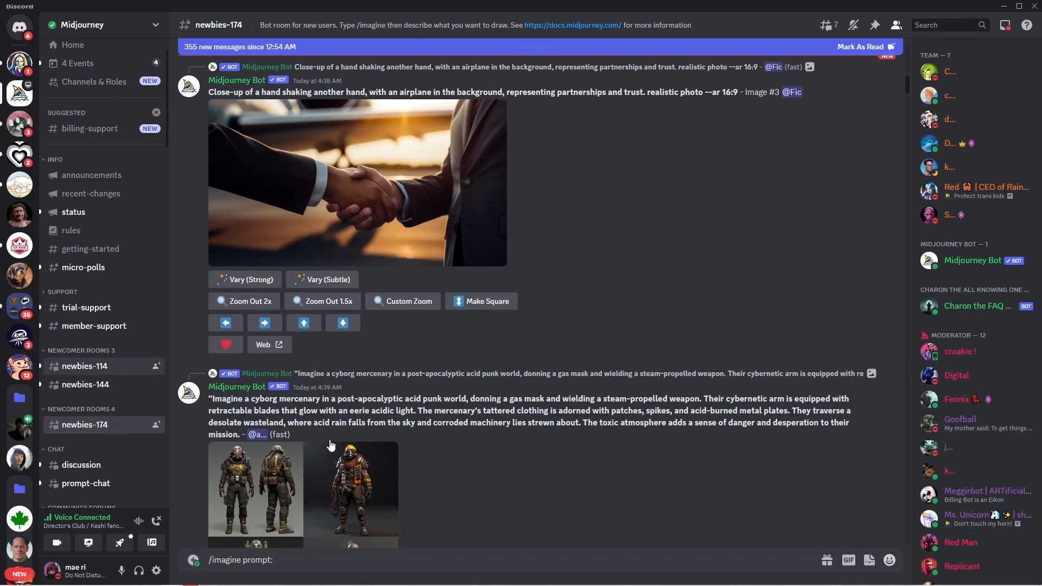
scroll(291, 508, down, 15)
scroll(321, 487, down, 15)
scroll(348, 437, down, 5)
Open the direct message conversation with Midjourney Bot
click(20, 26)
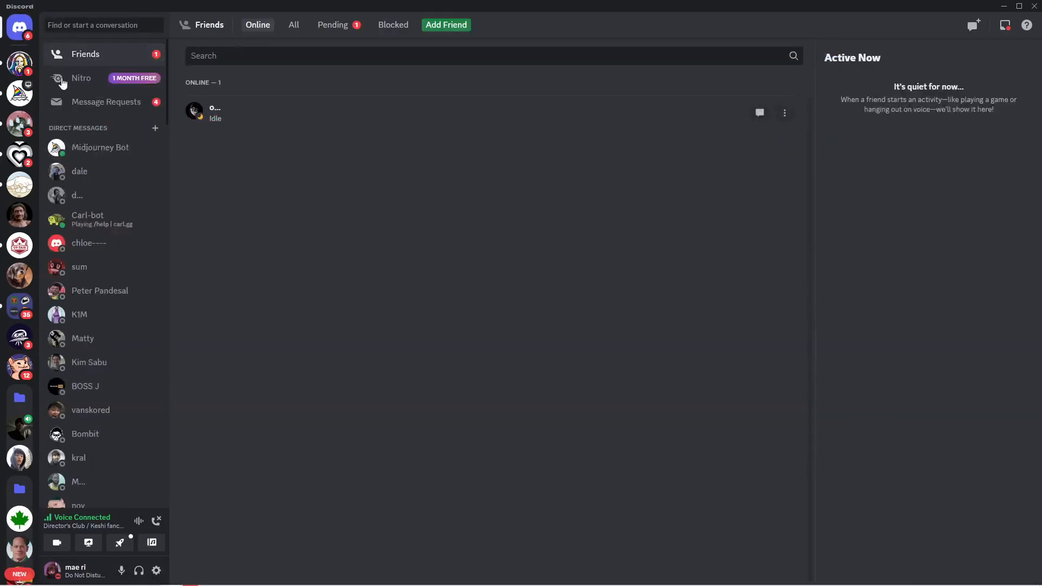
click(101, 147)
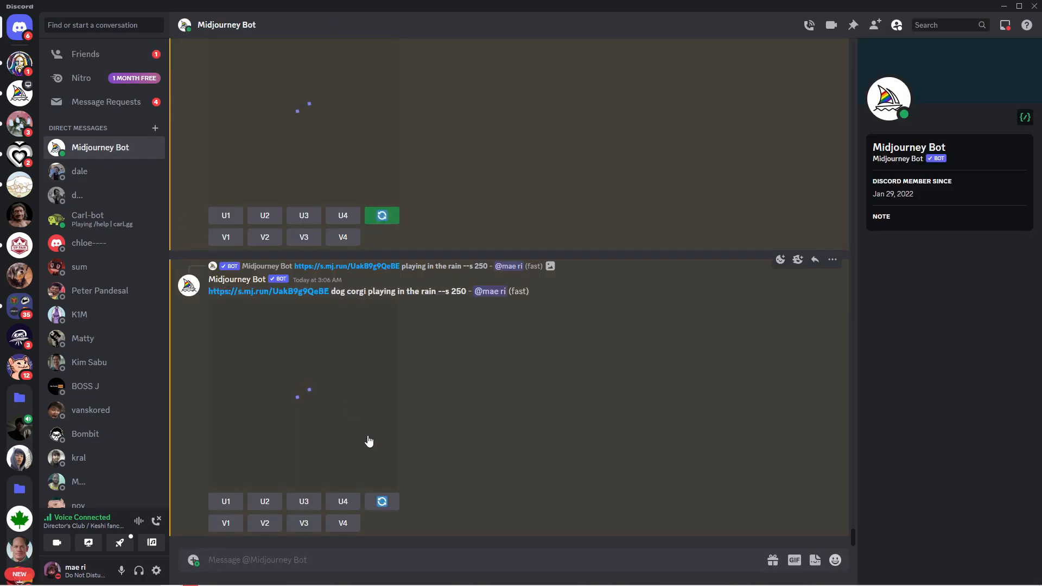
Start an /imagine prompt for Midjourney Bot with "story book for kids, an adventurous girl"
scroll(368, 430, up, 3)
scroll(367, 429, down, 1)
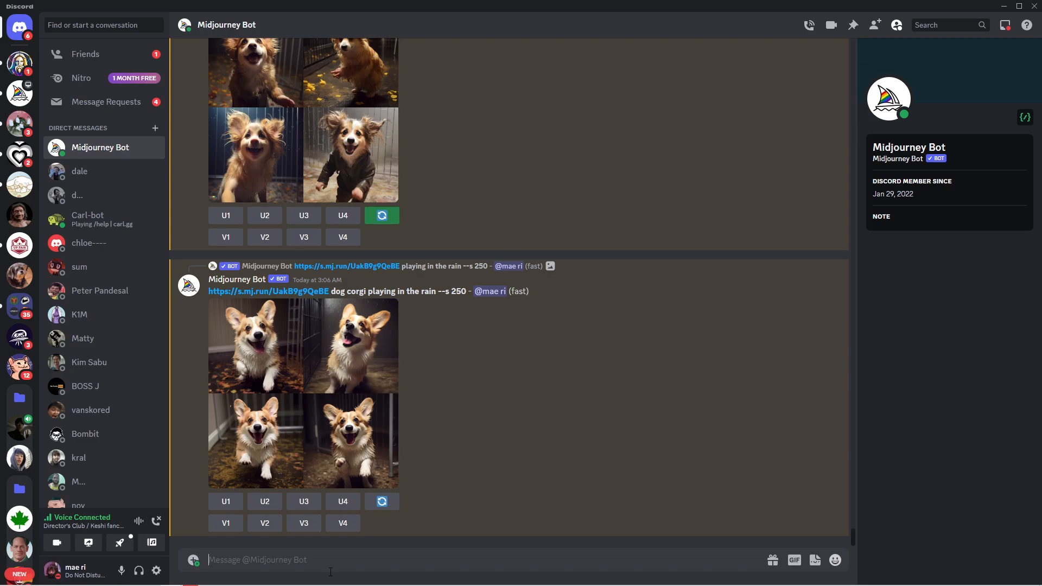
text(/imagine)
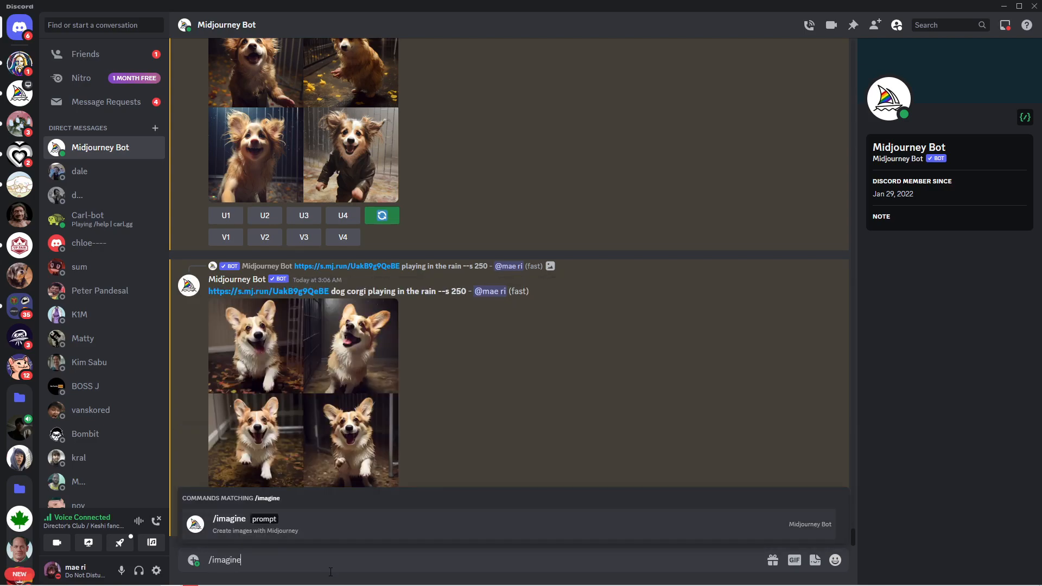
click(290, 521)
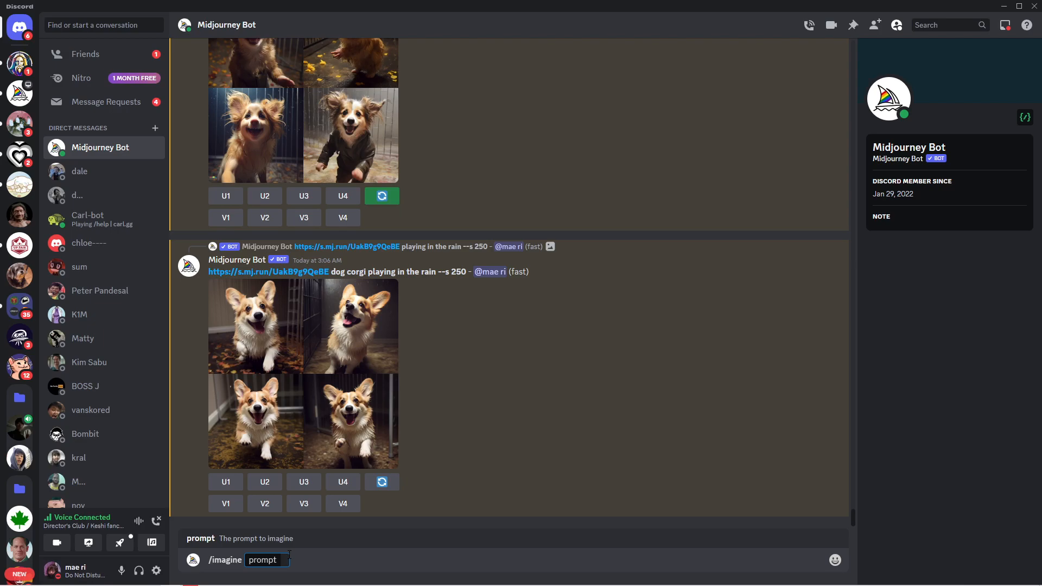
text(ory book f)
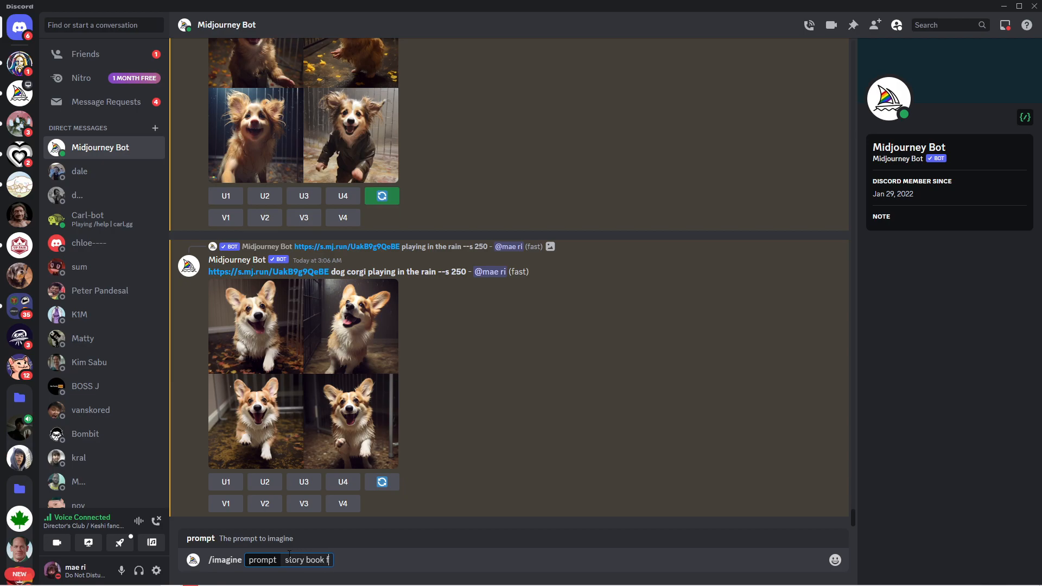
text(or kids)
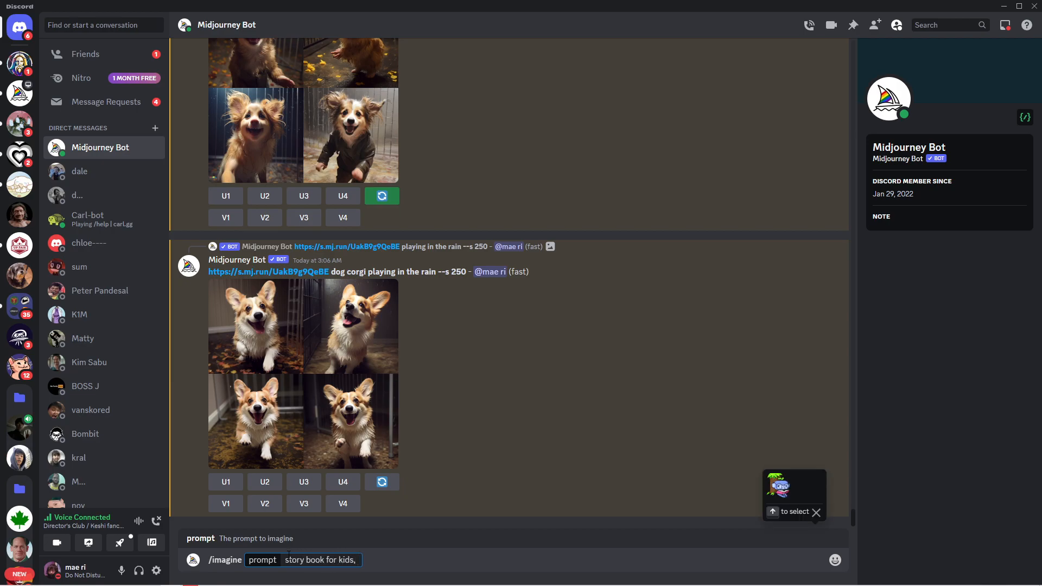
text(, an)
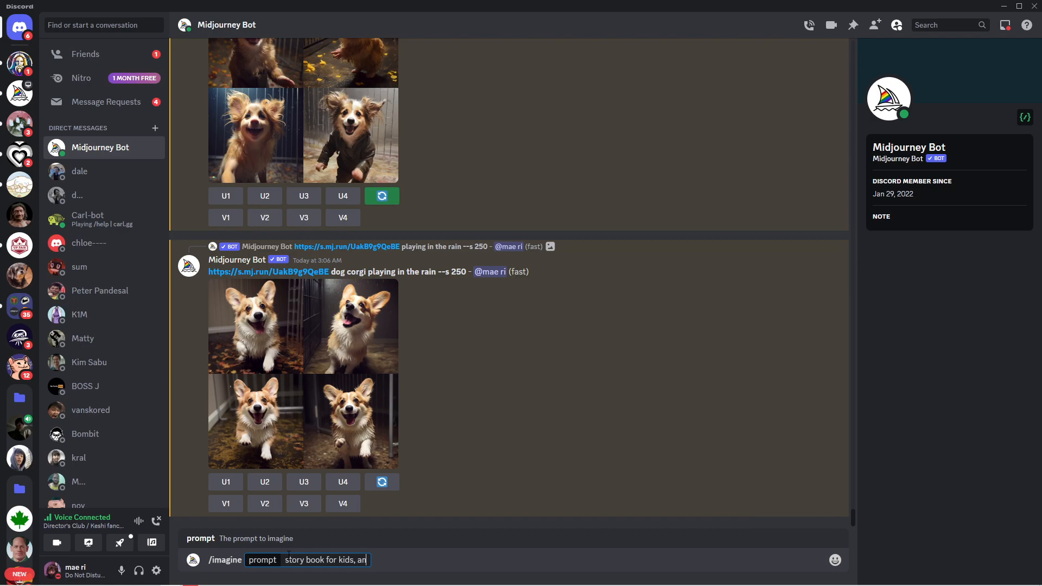
text( adventurous girl)
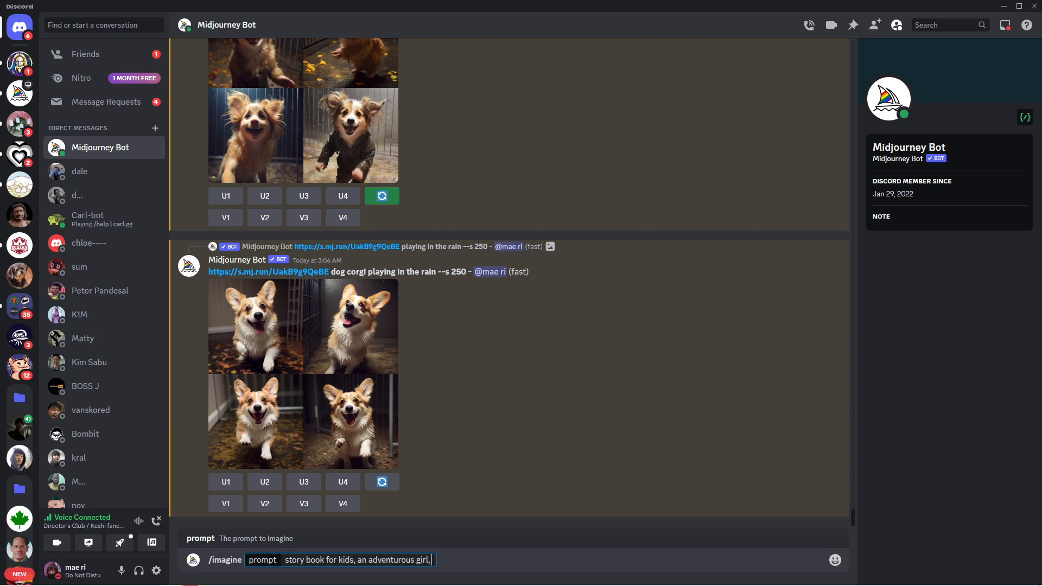
Continue the prompt with ", in a small village in a magical forest, who saw small hidden door hidden amidst the tangle of ivy, --ar 3:2" and send it
text(, in a small village in a)
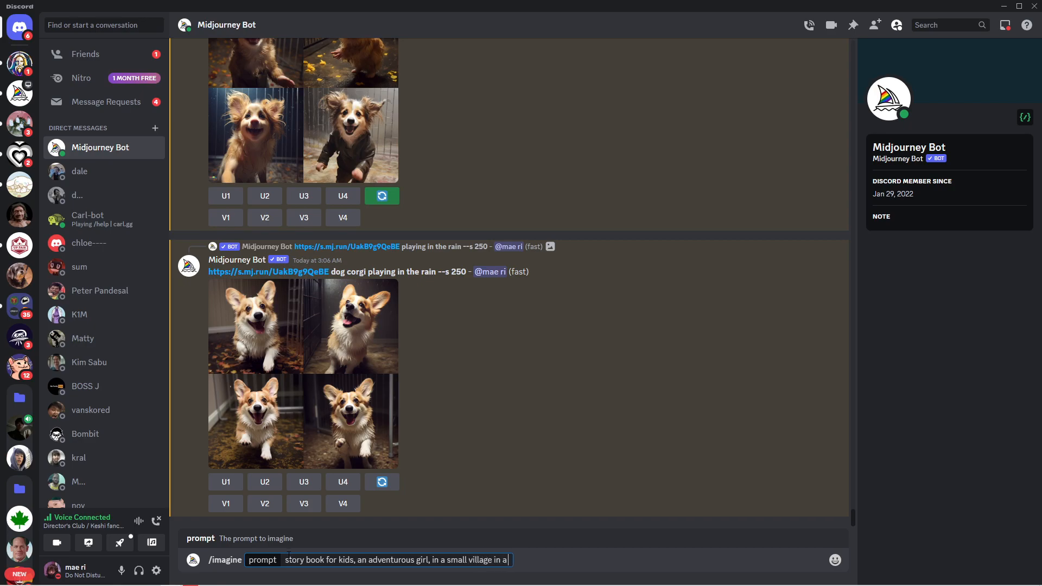
text( magical forest, small hidde)
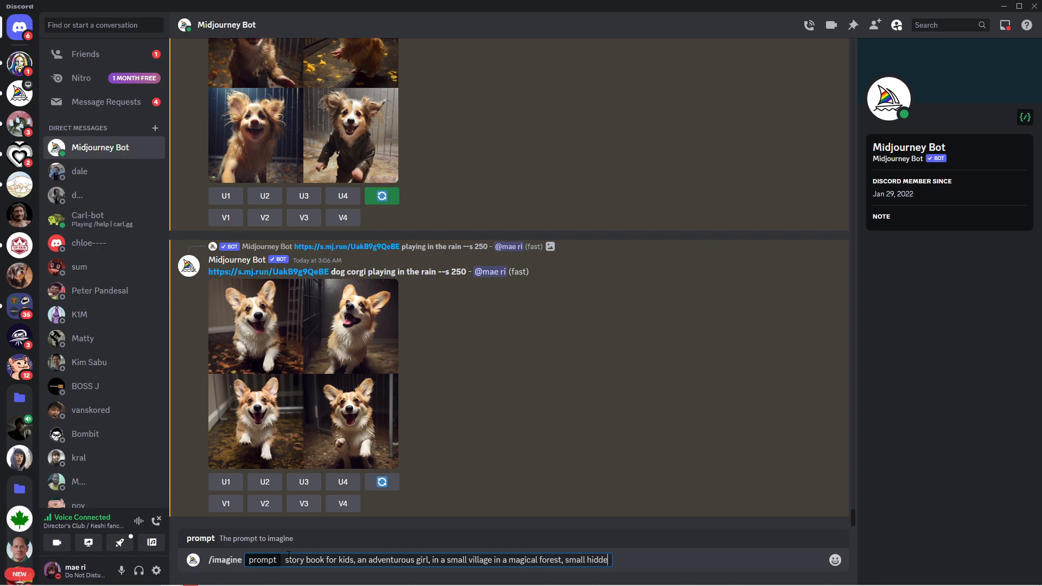
text(n door hidden amidst the tangle of ivy, --ar)
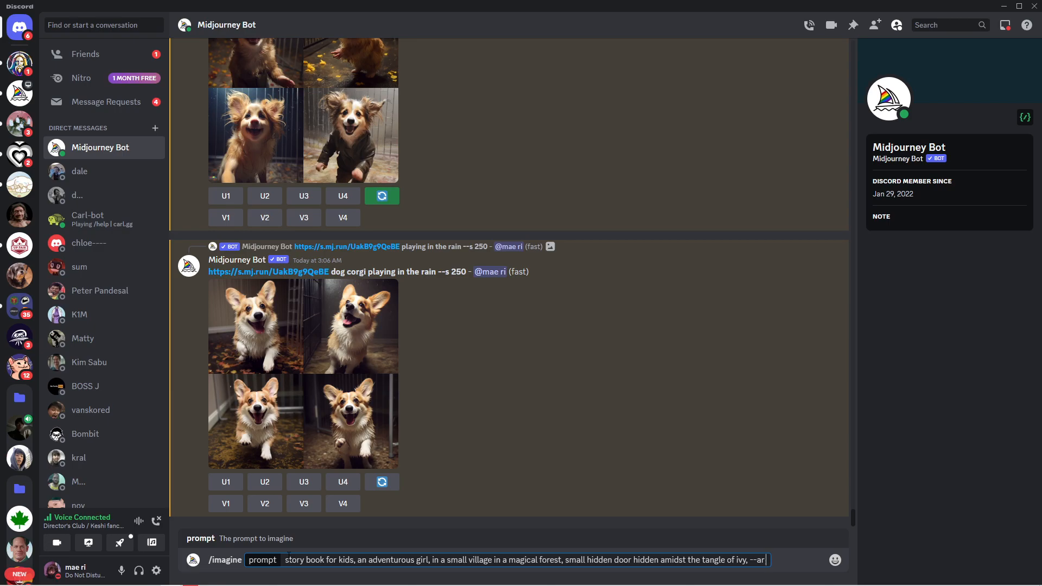
text(3)
text(who)
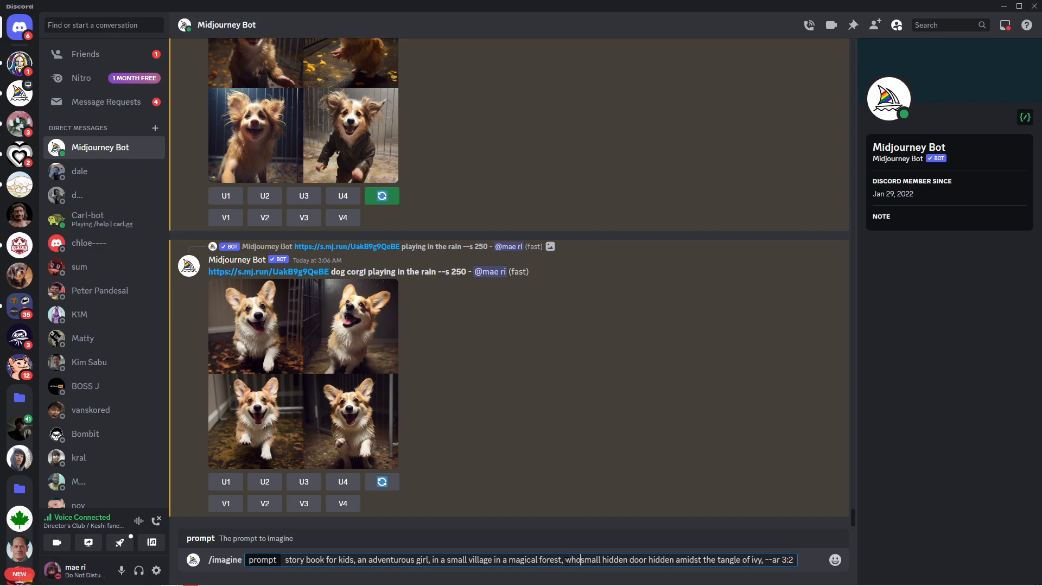
text( saw)
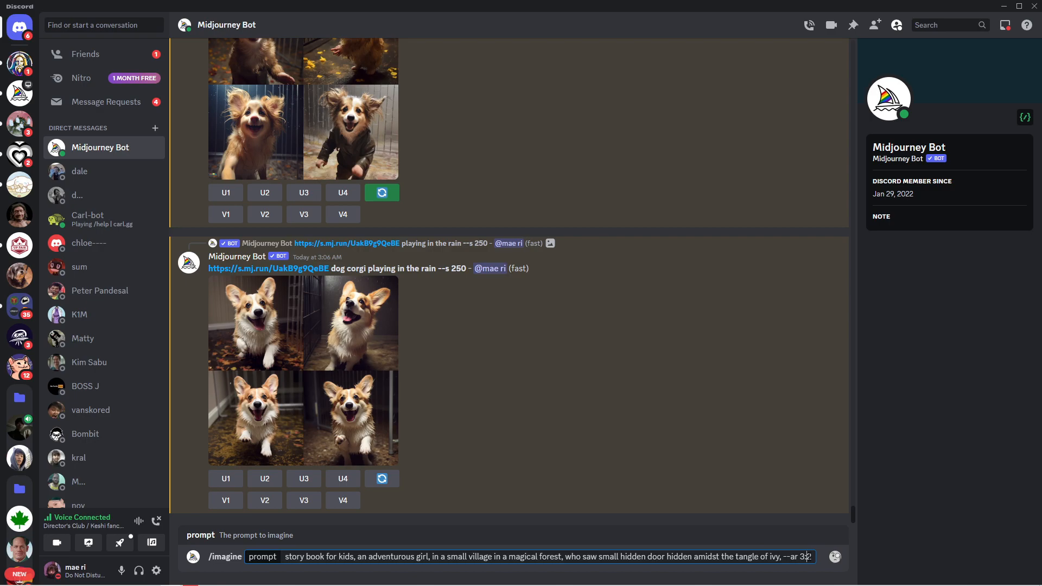
key(Return)
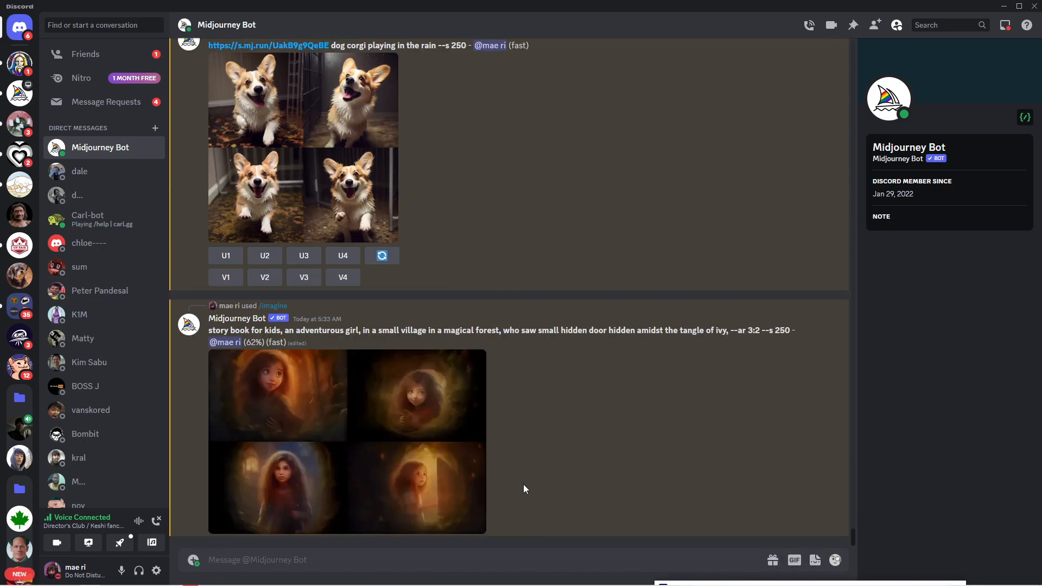
View the generated image grid enlarged, then rerun the same prompt and inspect the new grid enlarged
click(450, 436)
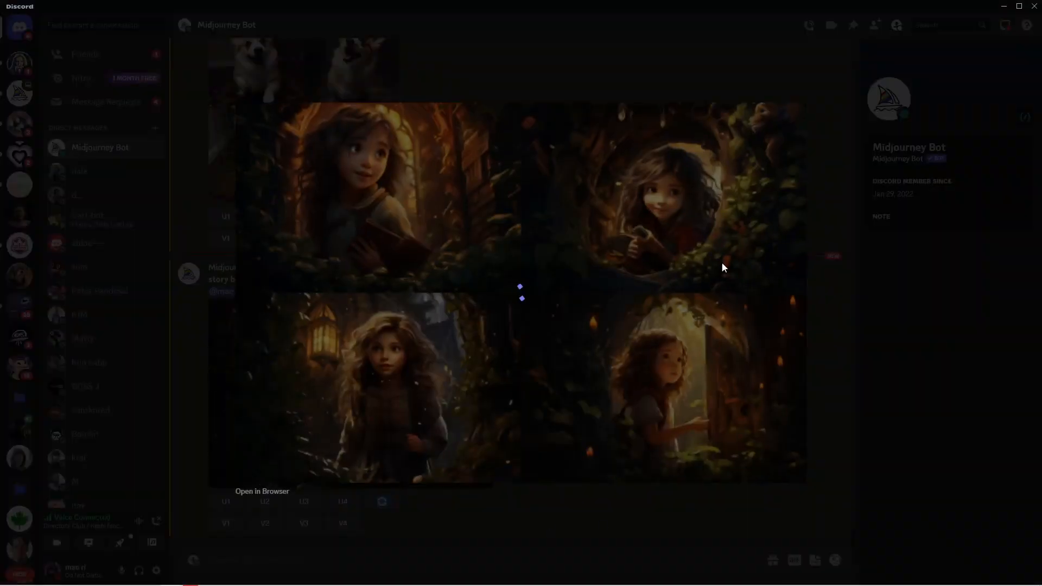
click(471, 530)
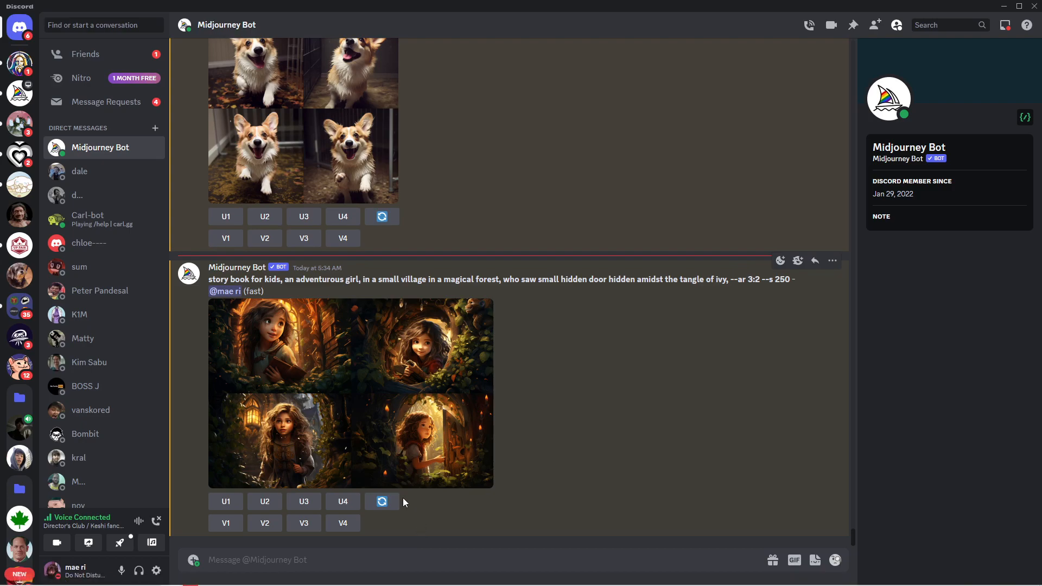
click(387, 507)
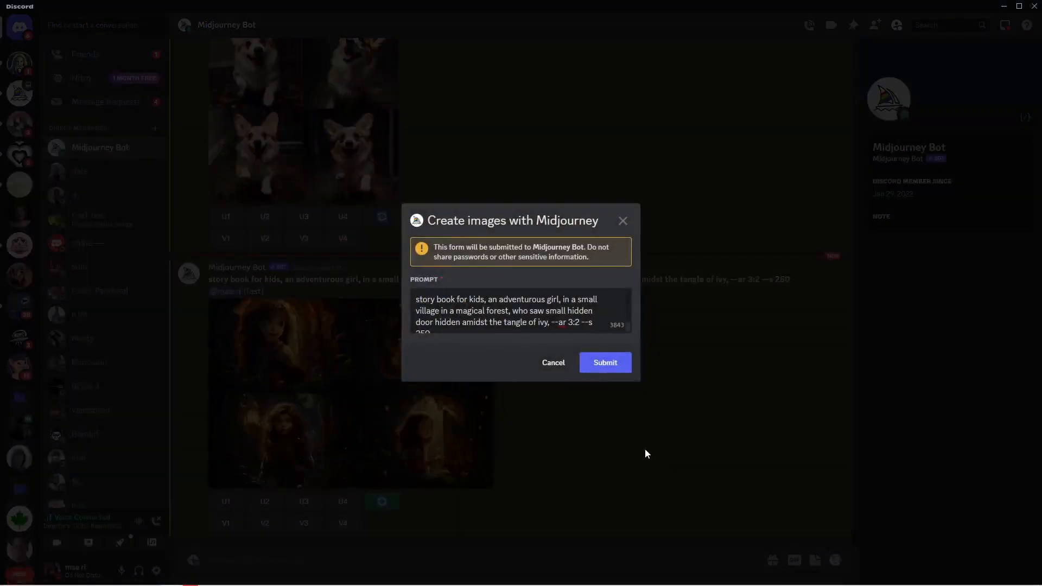
click(605, 363)
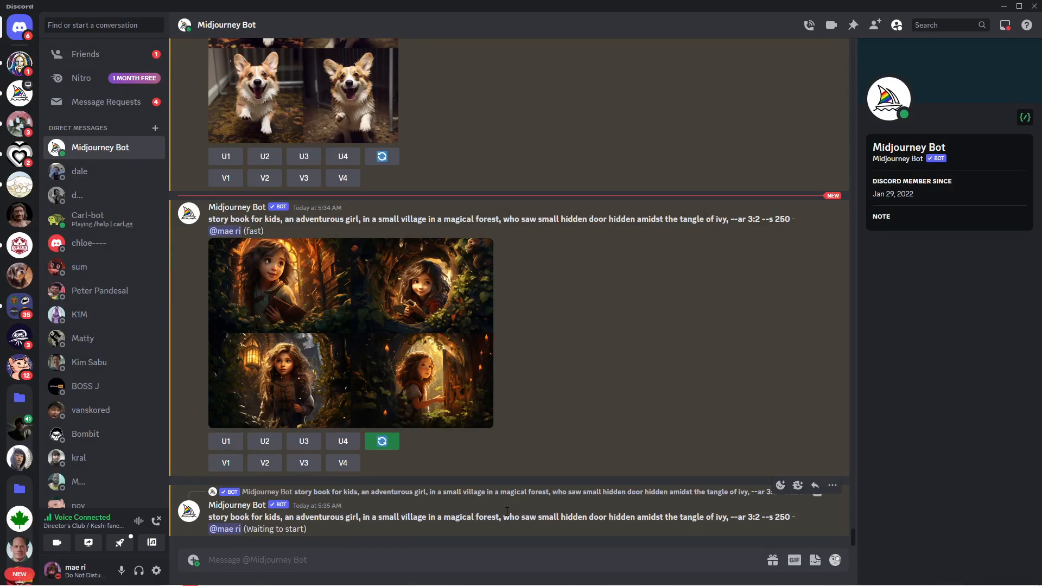
key(alt+Tab)
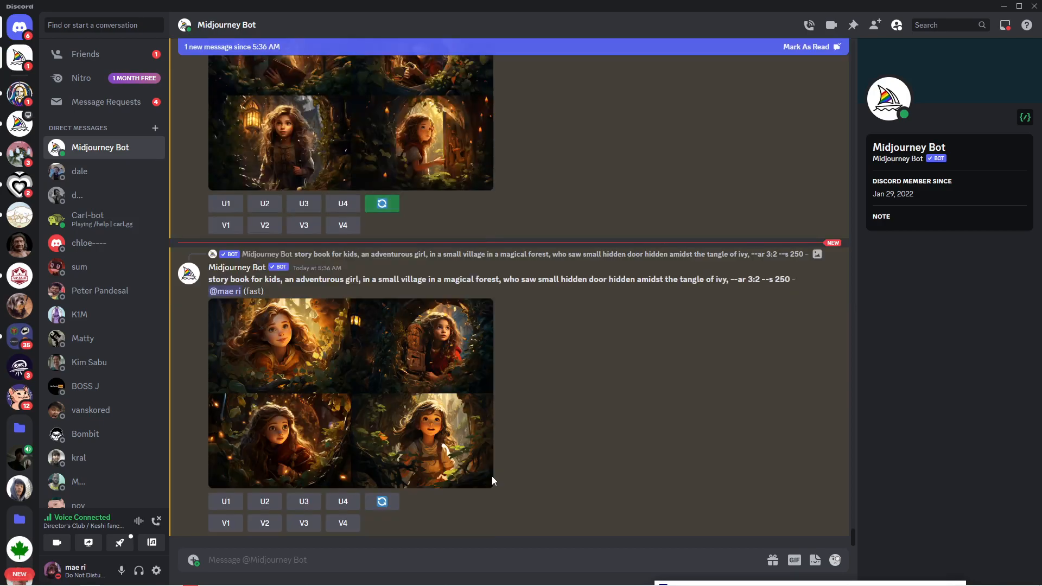
click(449, 400)
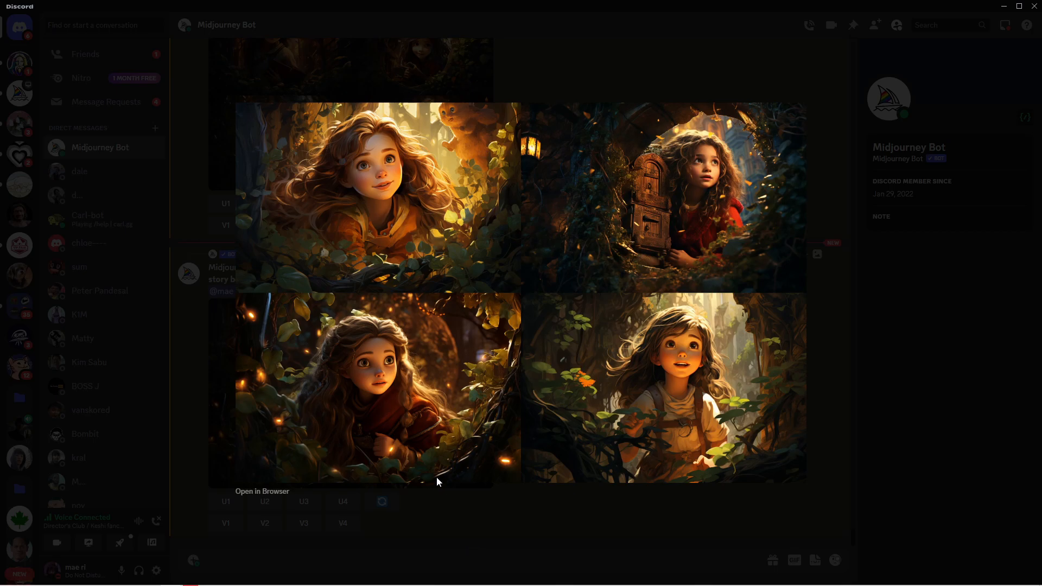
click(619, 520)
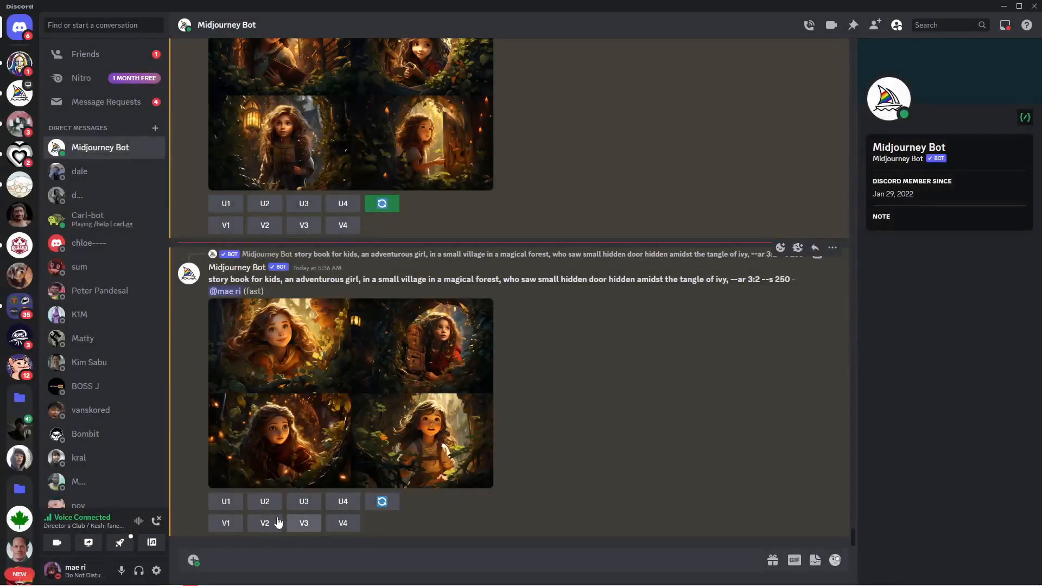
Upscale the second image of the new grid and download it from its Midjourney web page
click(266, 500)
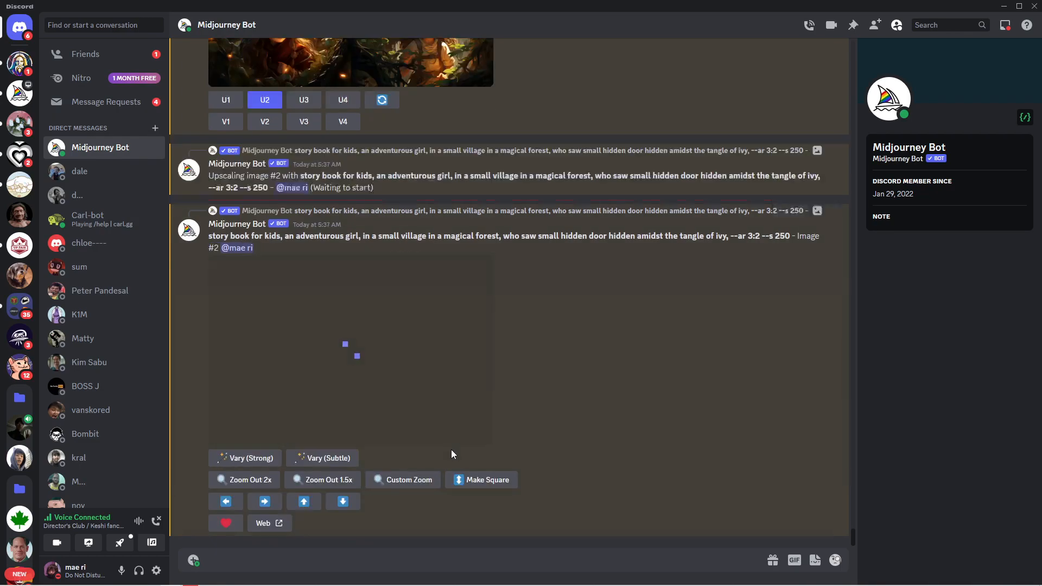
click(274, 526)
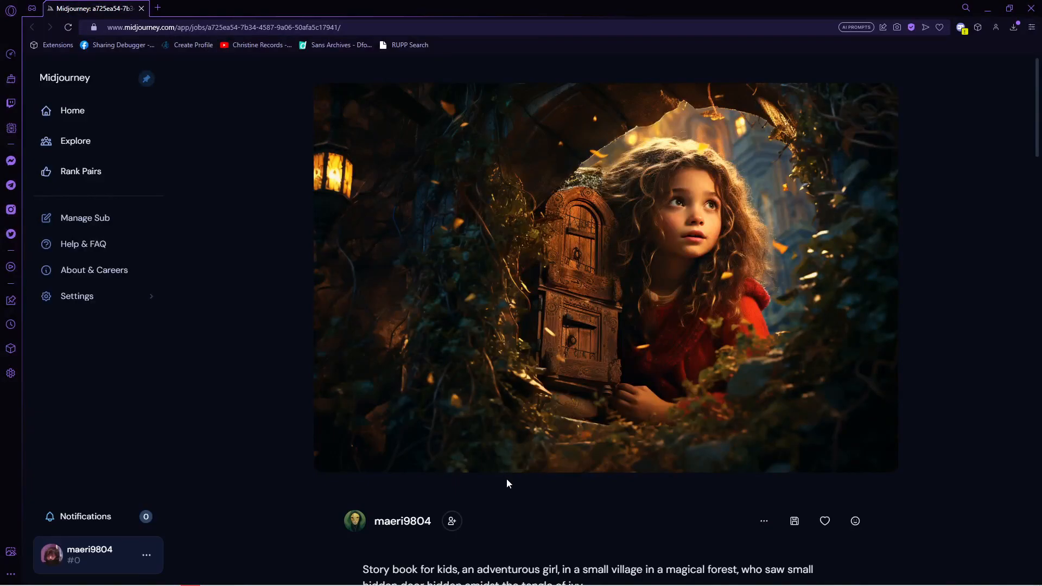
click(798, 531)
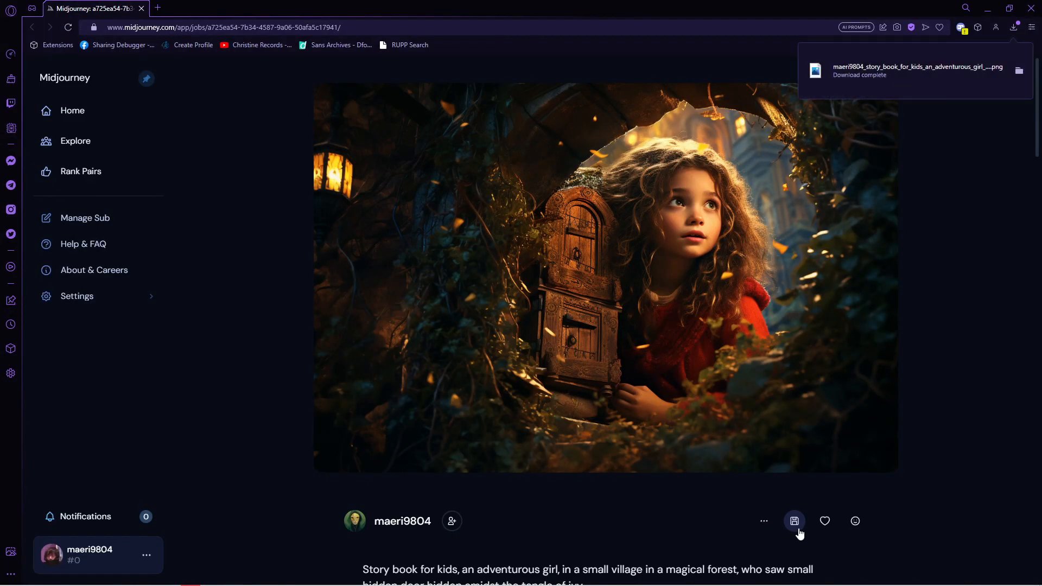
Switch to Canva in Chrome and browse the design types offered for a new design
click(291, 577)
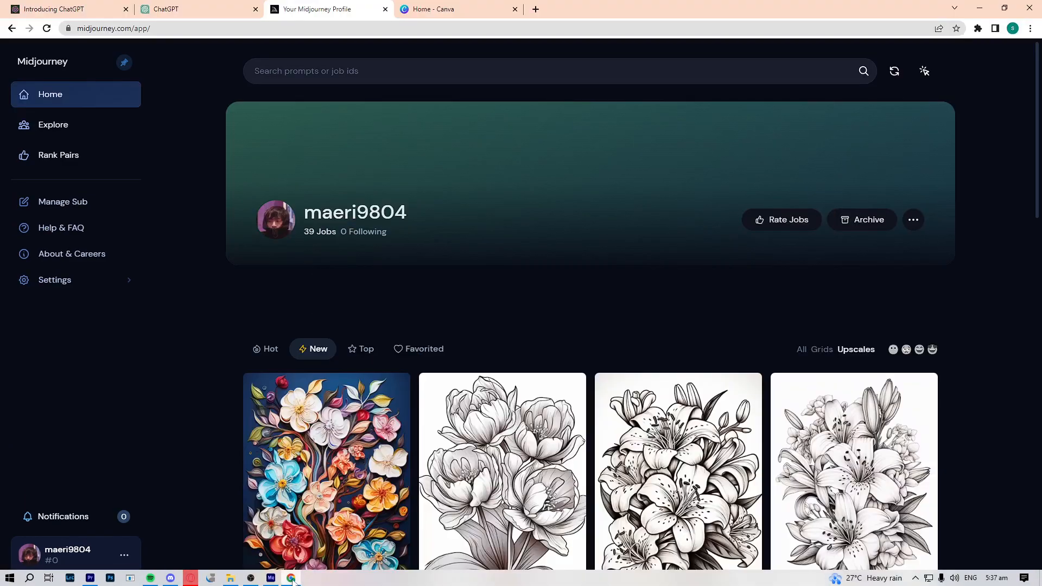
click(468, 23)
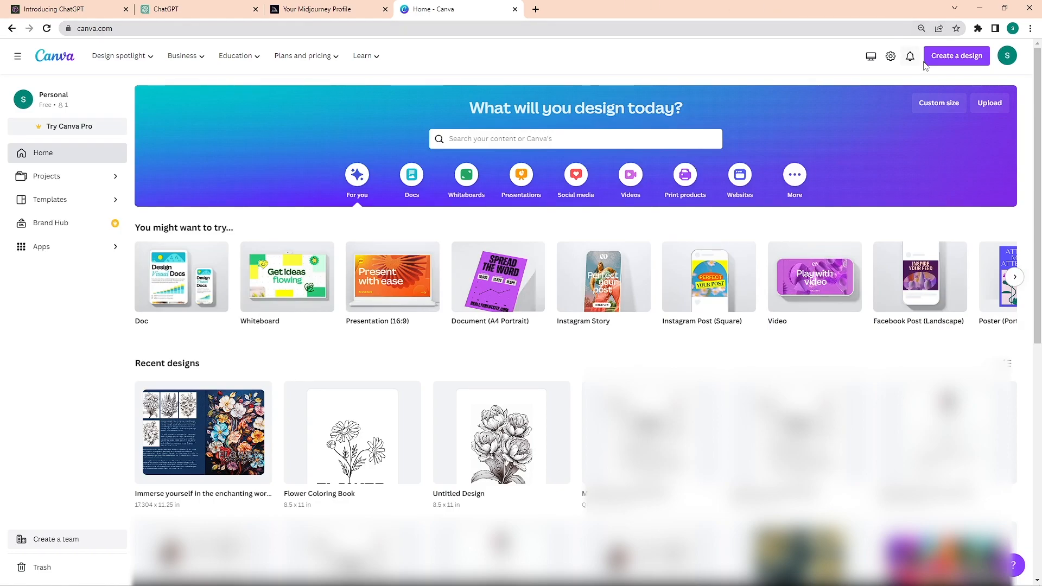
click(957, 56)
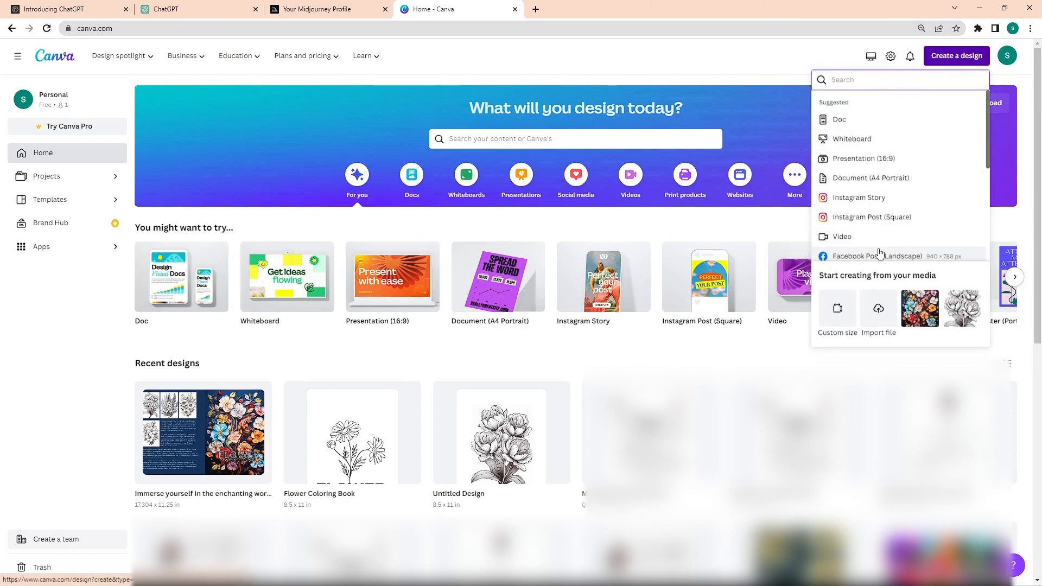
scroll(888, 228, down, 3)
scroll(890, 233, up, 5)
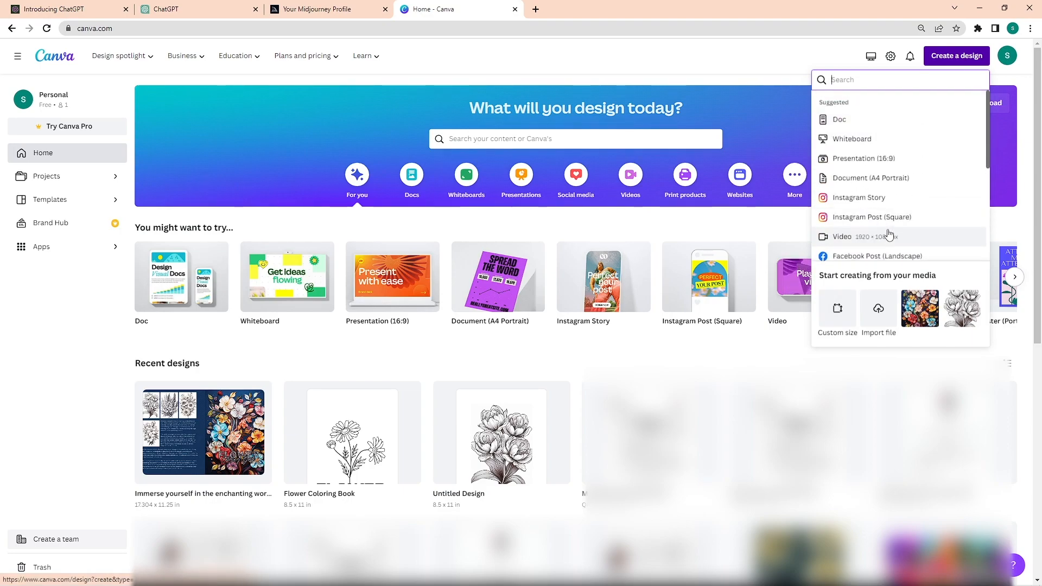
Create a custom-size design in inches, 8.5 in wide and 11 in high
click(839, 308)
click(939, 121)
click(933, 165)
click(842, 121)
text(83.5)
key(BackSpace)
key(BackSpace)
key(BackSpace)
key(BackSpace)
text(8.5)
click(891, 124)
text(11)
click(890, 148)
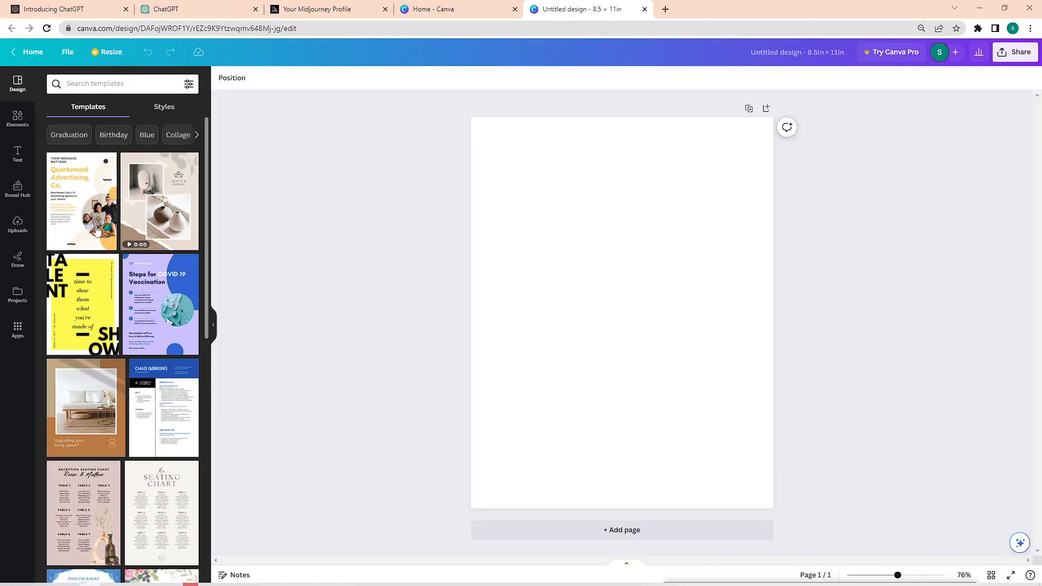
Upload the downloaded girl-and-door illustration and place it in the lower half of the blank page
click(17, 224)
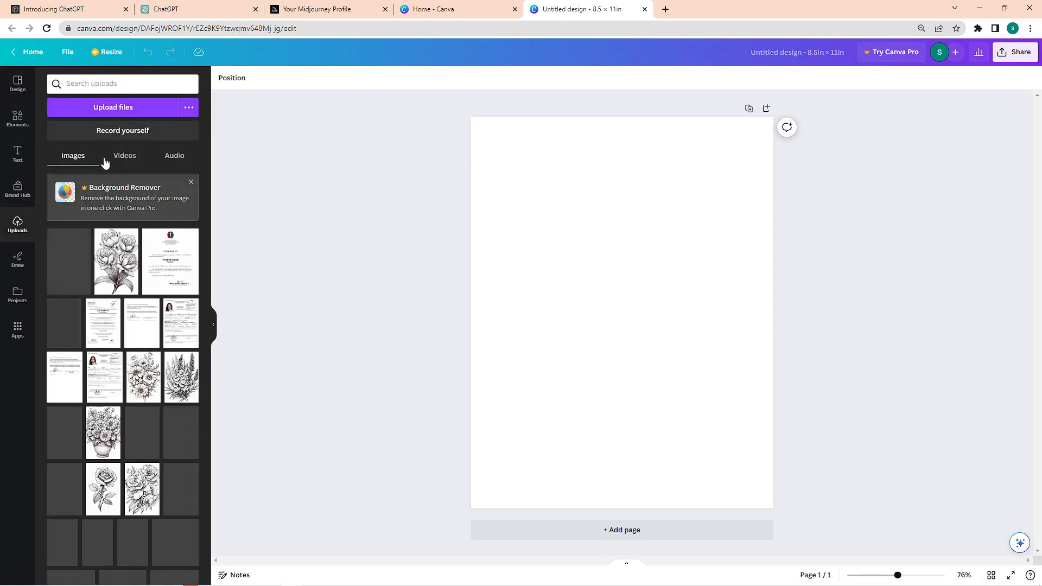
click(124, 108)
drag(512, 68, 512, 233)
double_click(153, 178)
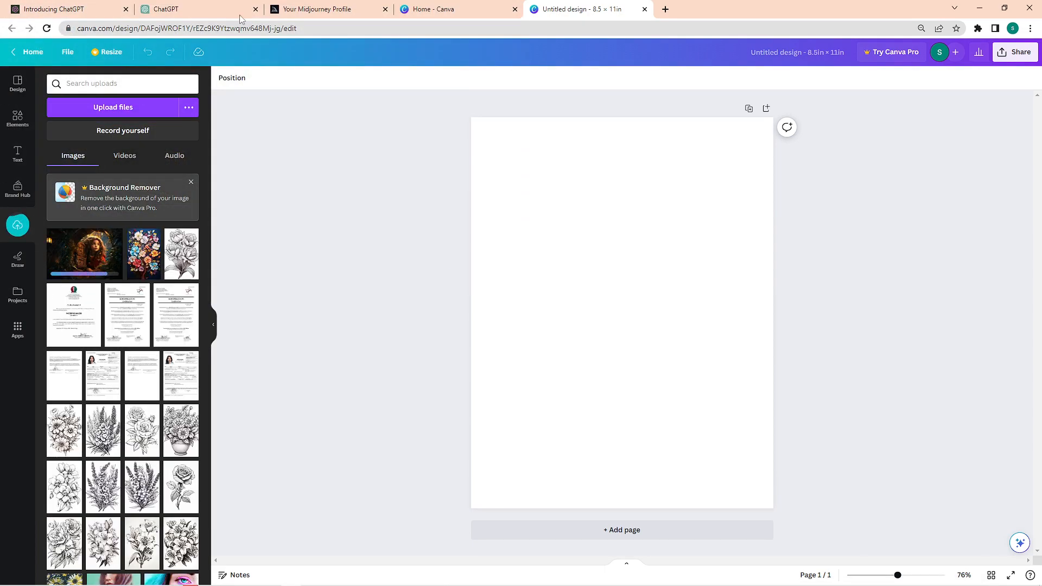
click(84, 254)
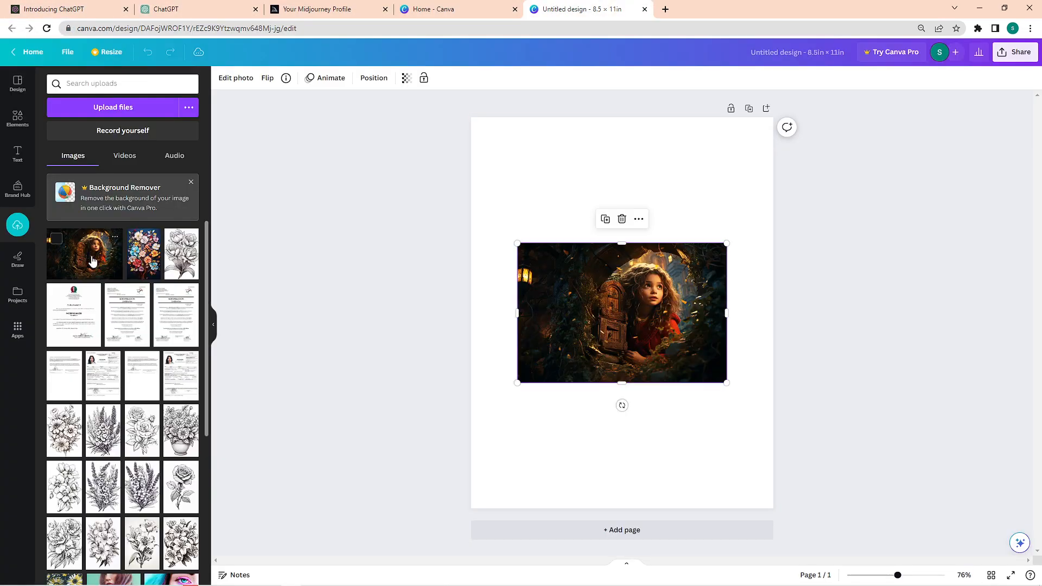
drag(516, 242, 518, 329)
Add a text box to the page with the copied story text and open its spacing settings
key(t)
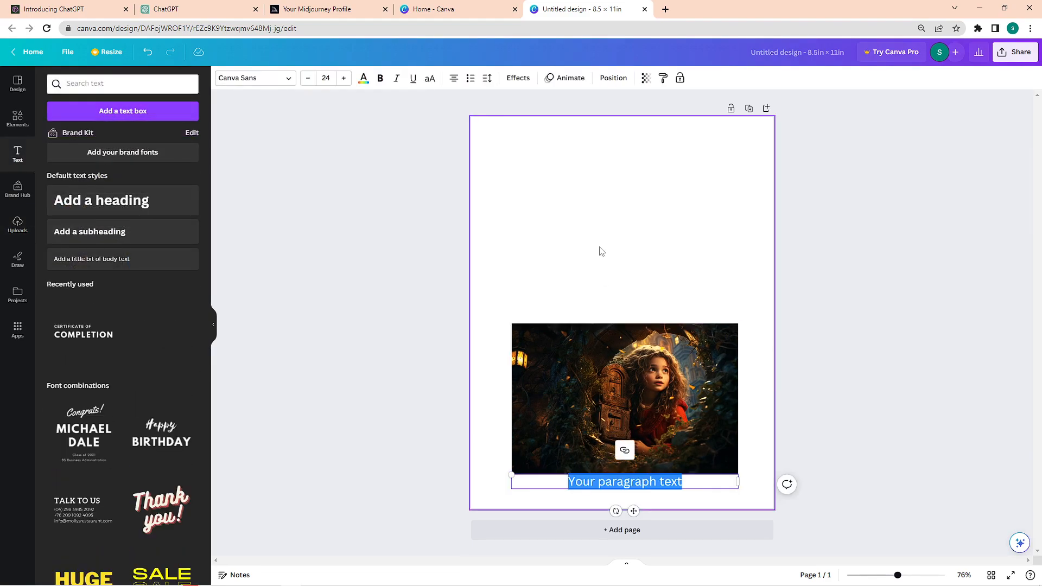
key(ctrl+v)
key(ctrl+a)
click(487, 77)
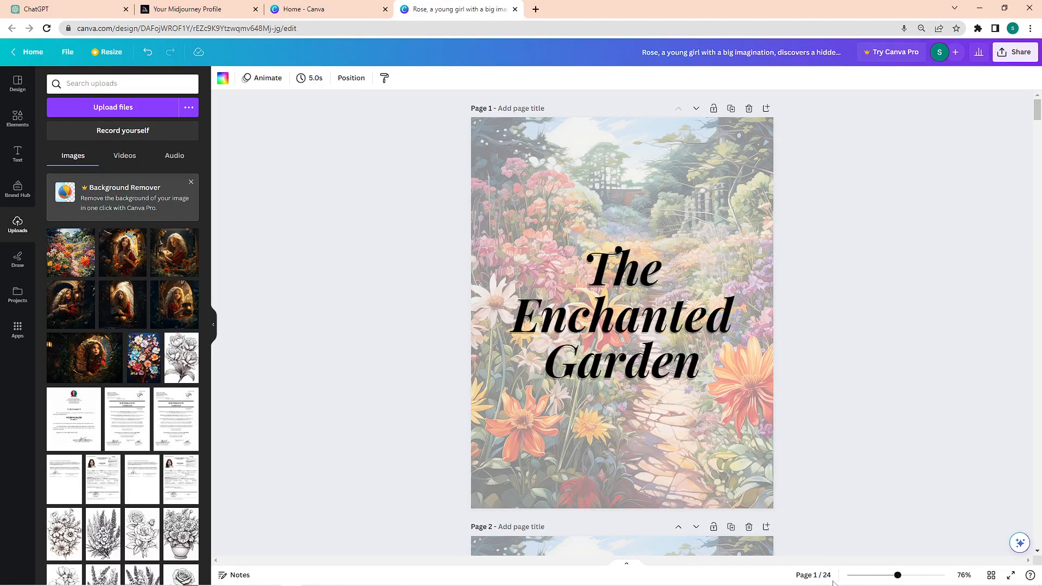
Open the download settings for the finished book and set the file type to PDF Print
click(1013, 52)
click(926, 298)
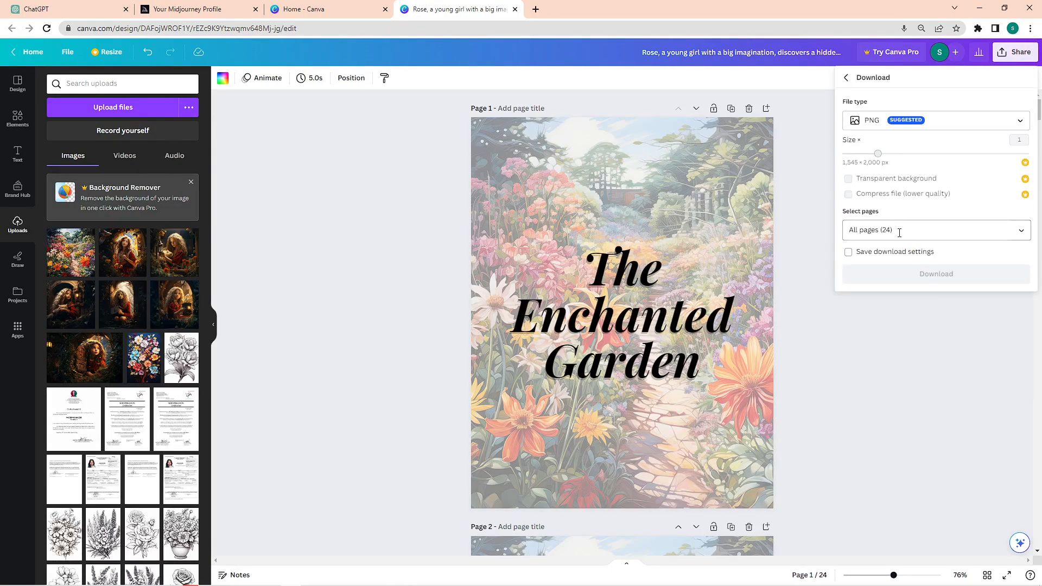
click(908, 121)
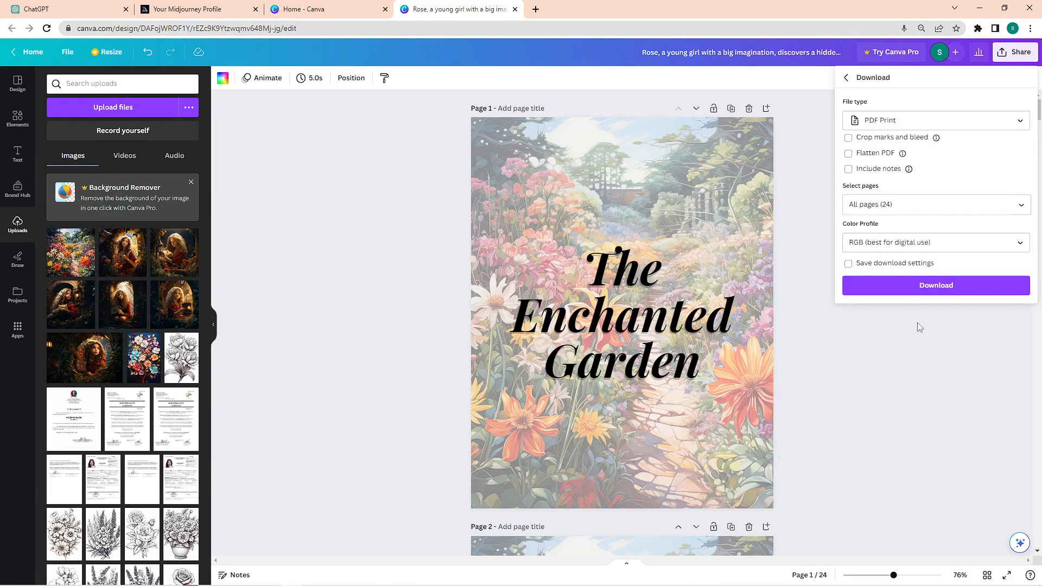
Download the book as PDF Print, search Google for "amazon kdp cover calculator" and open the KDP cover calculator
click(936, 286)
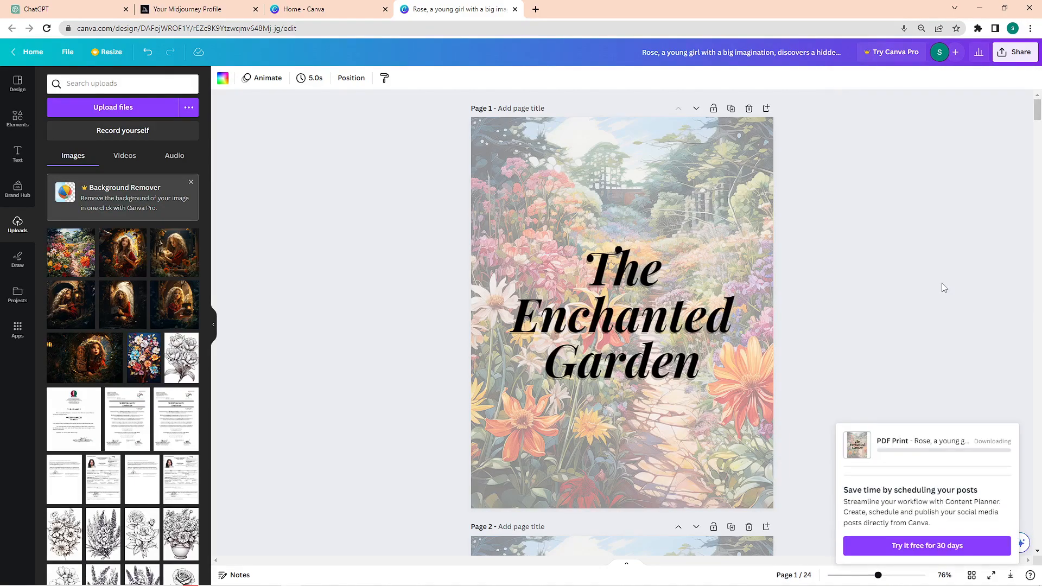
click(536, 9)
text(amazon kdp cover calculator)
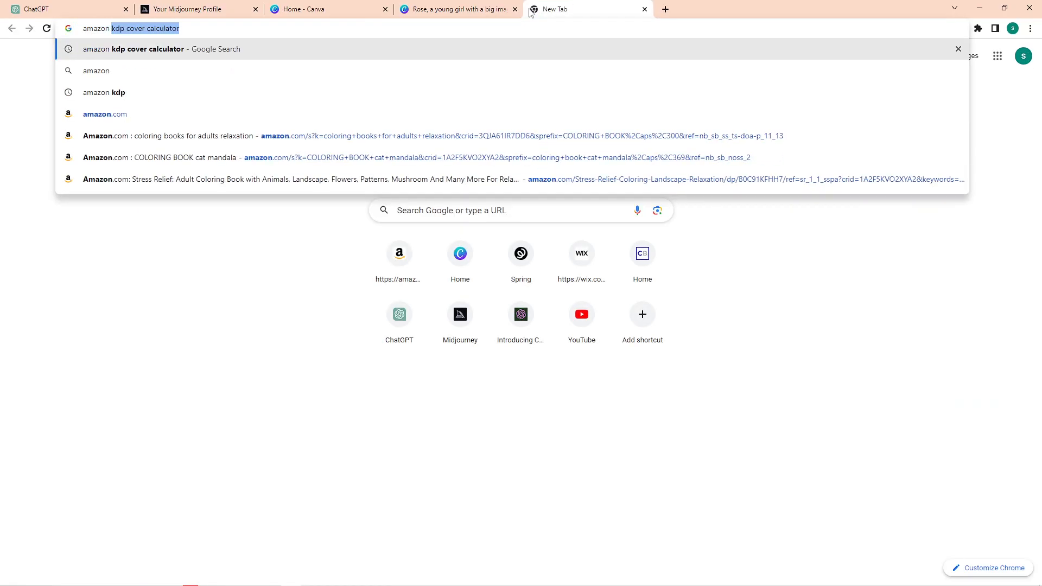
key(Return)
click(200, 196)
Calculate cover dimensions for a paperback with black & white interior, white paper, left-to-right direction, inches, 8.5 x 11 in trim size and 24 pages
click(495, 270)
click(495, 282)
click(495, 305)
click(495, 306)
click(494, 340)
click(494, 352)
click(490, 375)
click(483, 411)
click(484, 424)
click(483, 445)
click(480, 387)
scroll(508, 530, down, 1)
click(508, 442)
text(24)
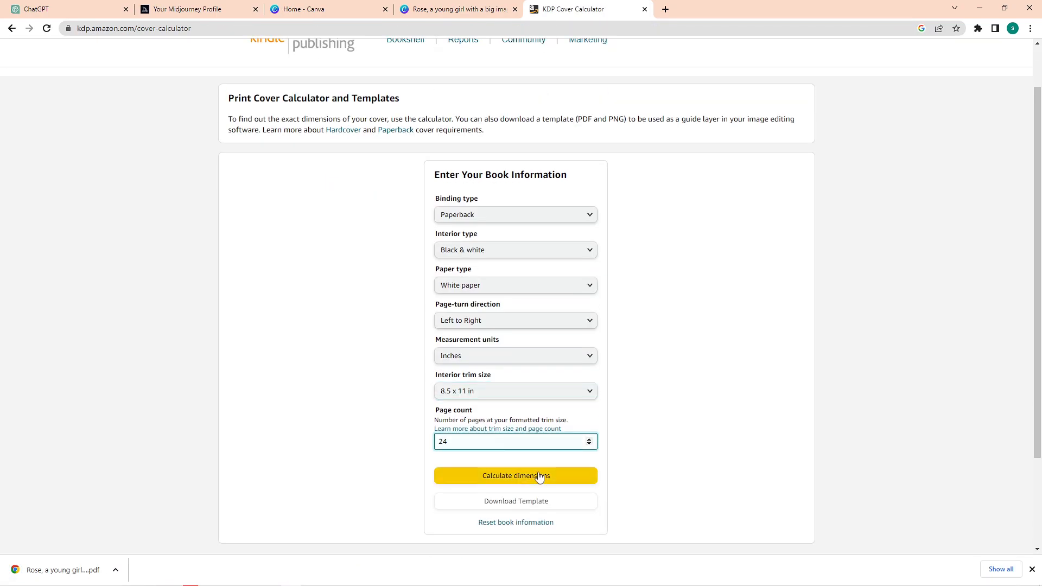
click(541, 476)
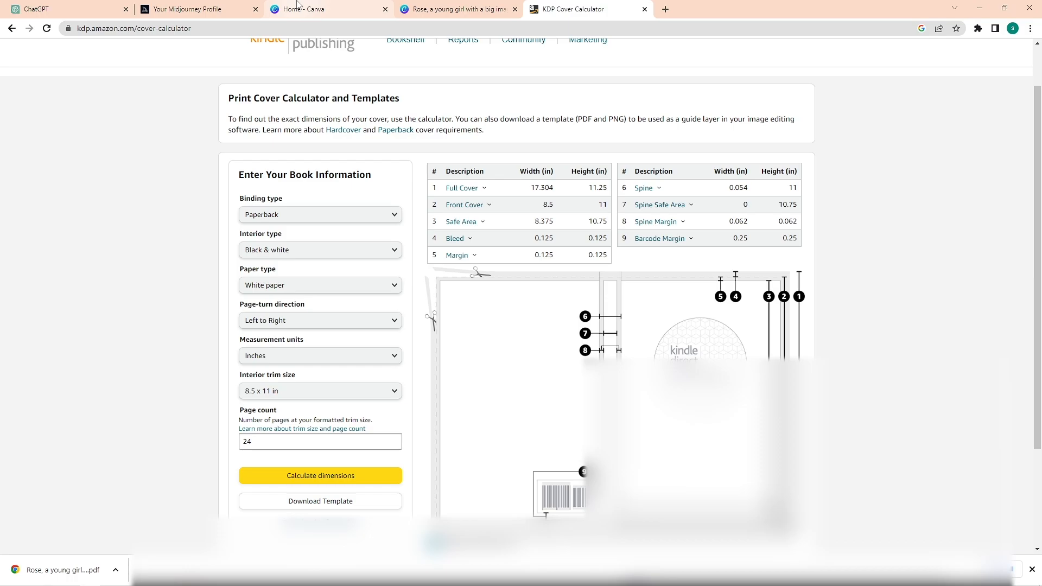
Switch to Canva and create a custom-size design 17.304 in wide and 11.25 in high, using the calculated full cover dimensions
click(297, 8)
text(8.5)
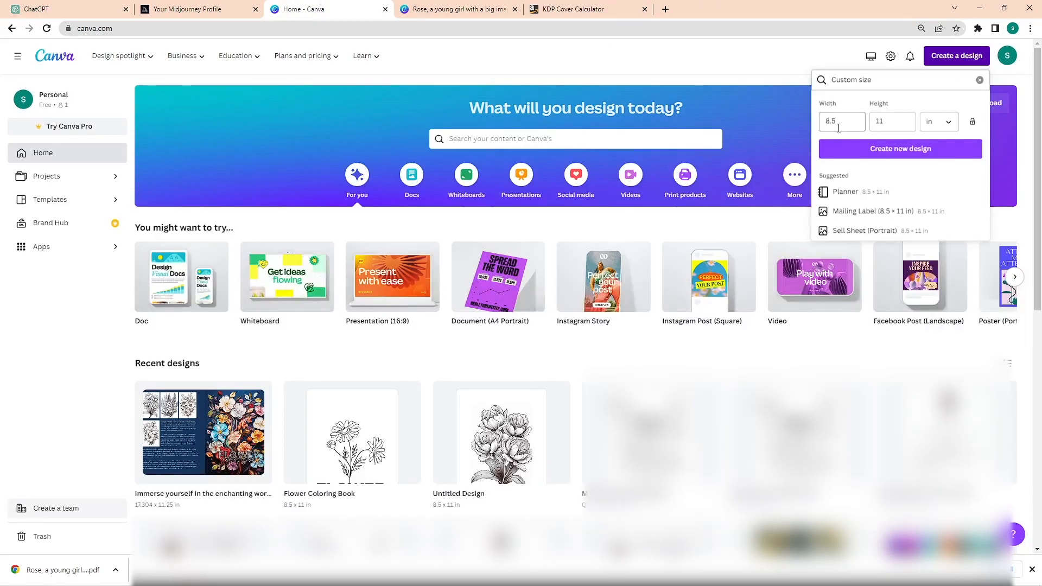
click(573, 8)
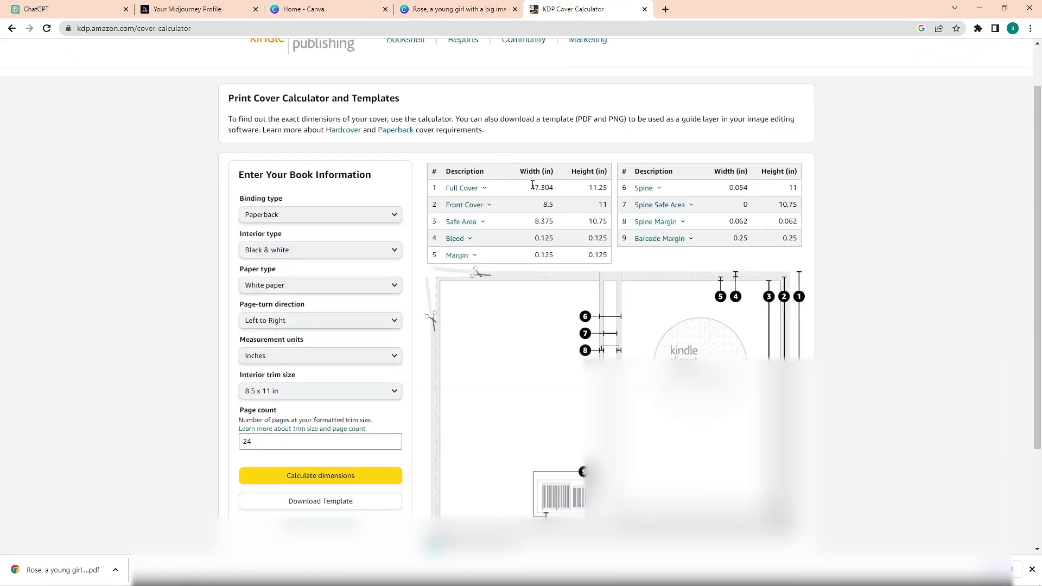
click(297, 9)
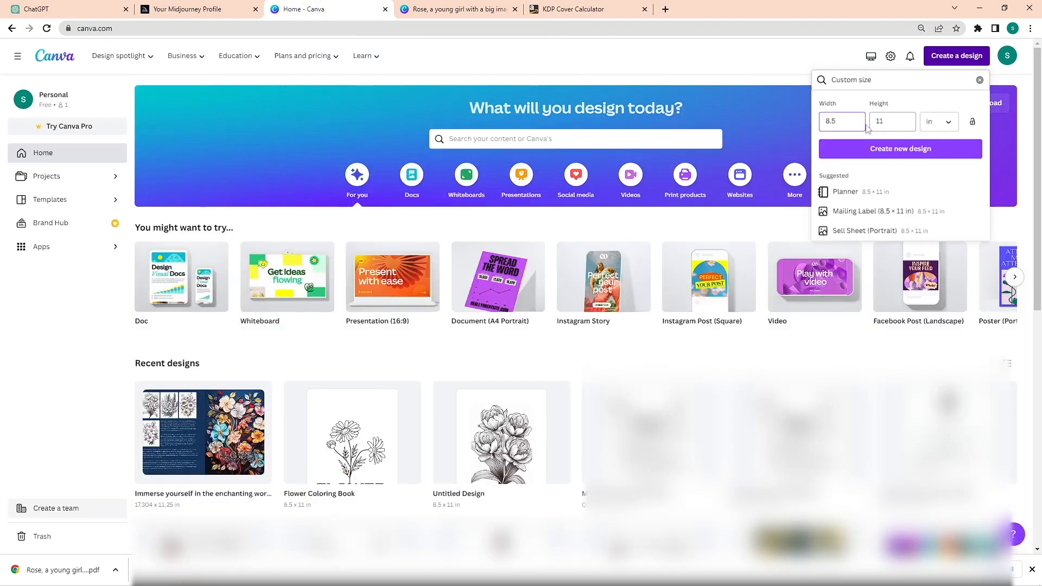
double_click(832, 121)
text(17.304)
click(456, 9)
click(573, 8)
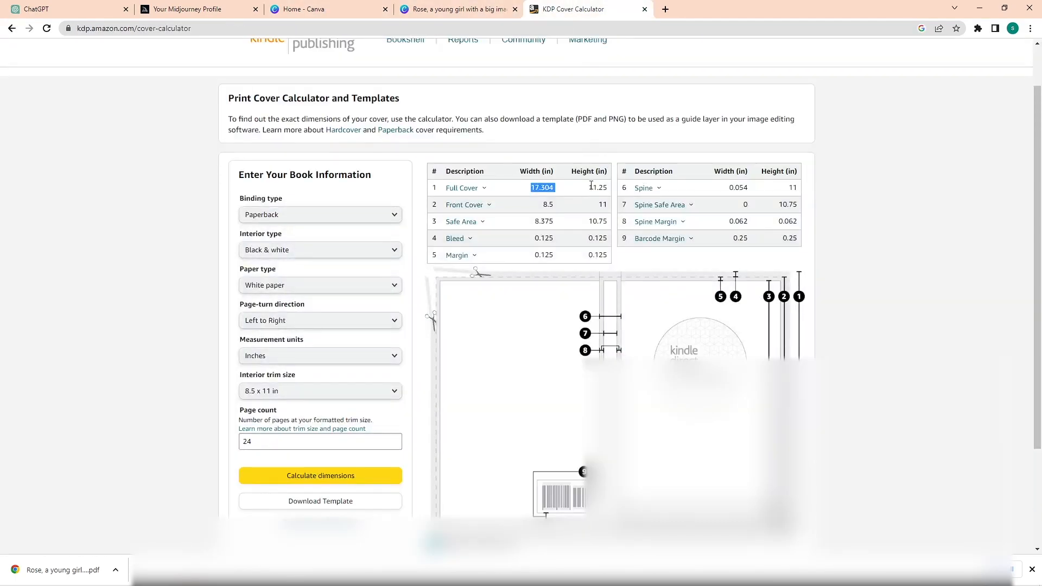
click(326, 9)
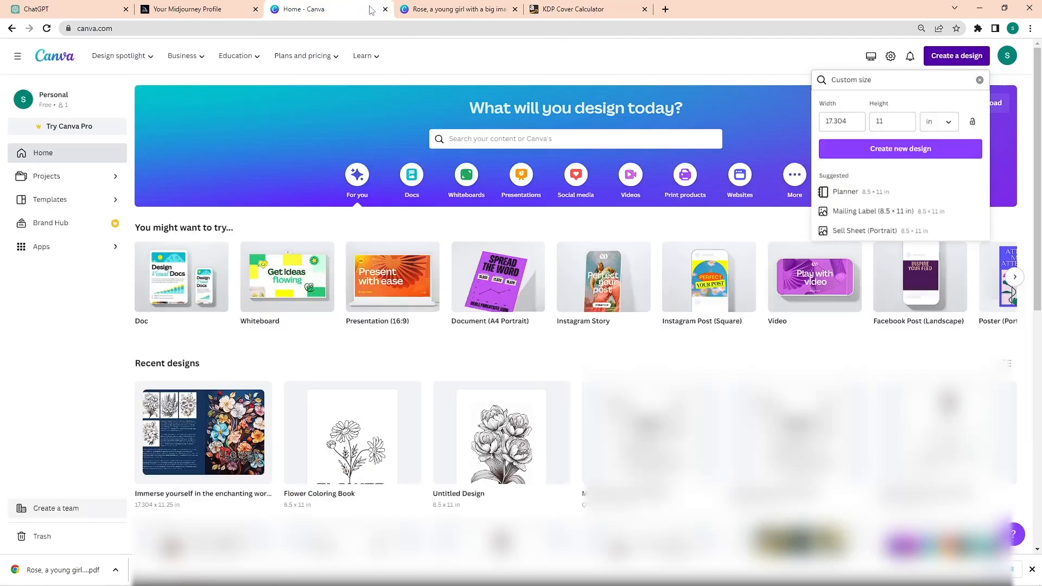
double_click(896, 121)
text(11.25)
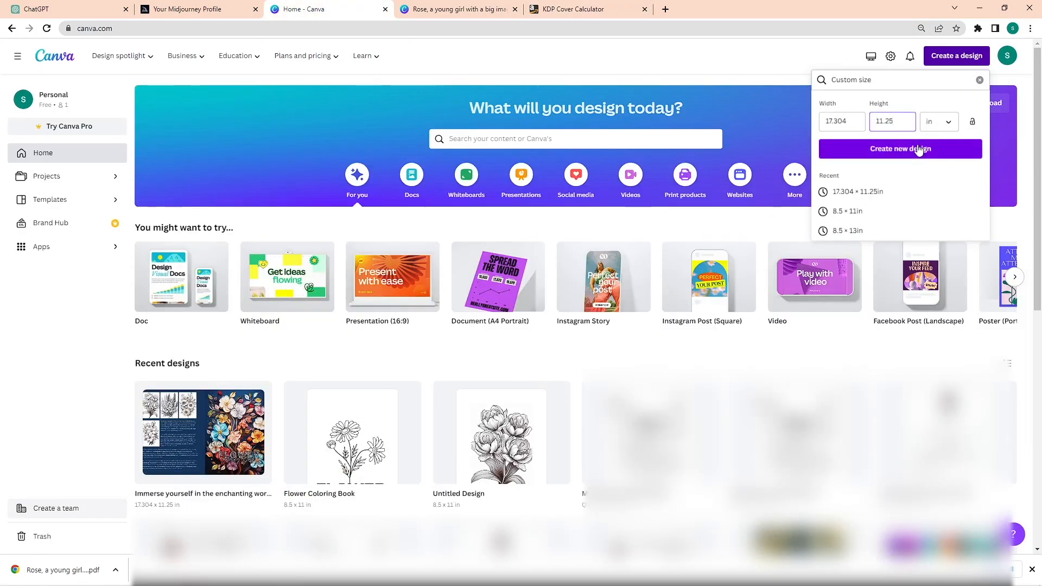
click(917, 149)
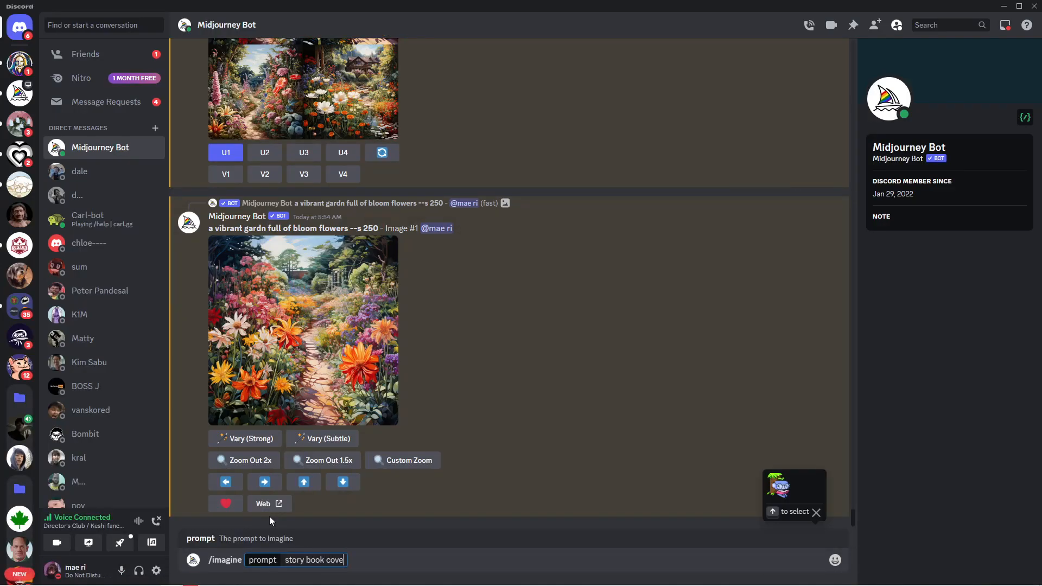
Switch to Discord and submit the Midjourney prompt "story book cover, title is "the enchanted forest". garden background, with the back of this girl" with her image link
text(, title is "the enchanted forest". garden bac)
text(kground, with this girl)
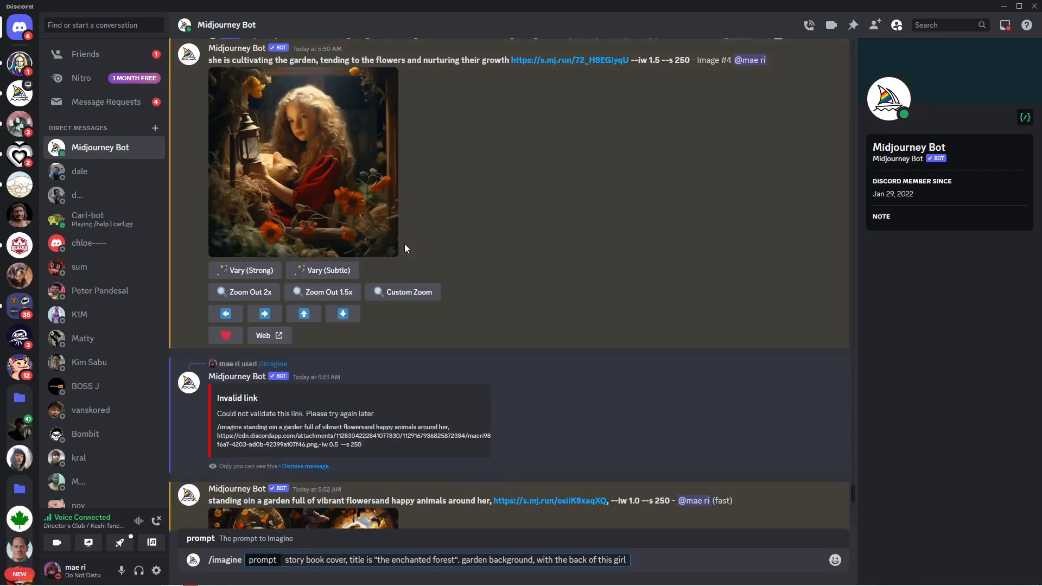
key(ctrl+v)
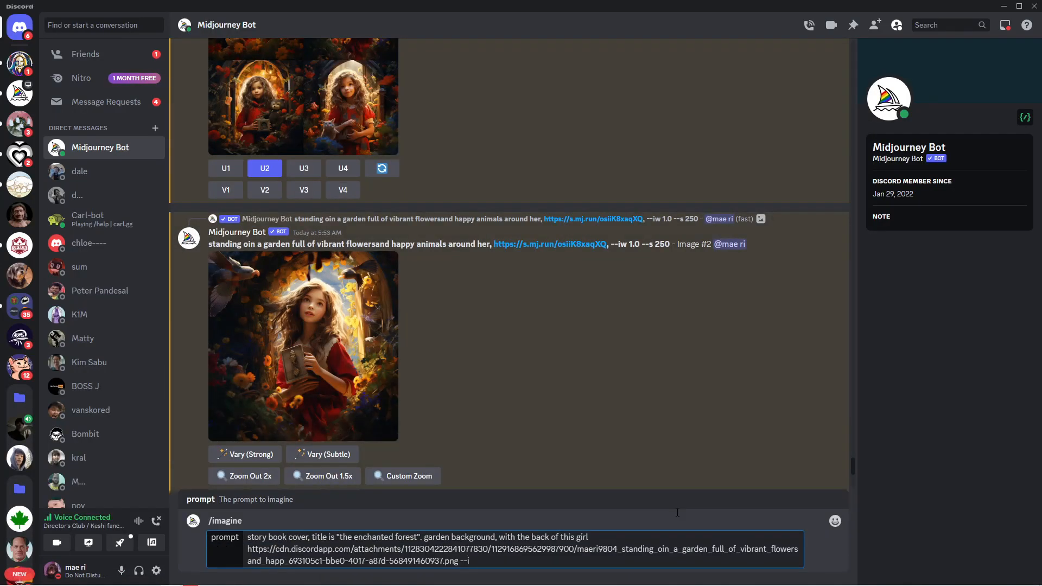
key(Return)
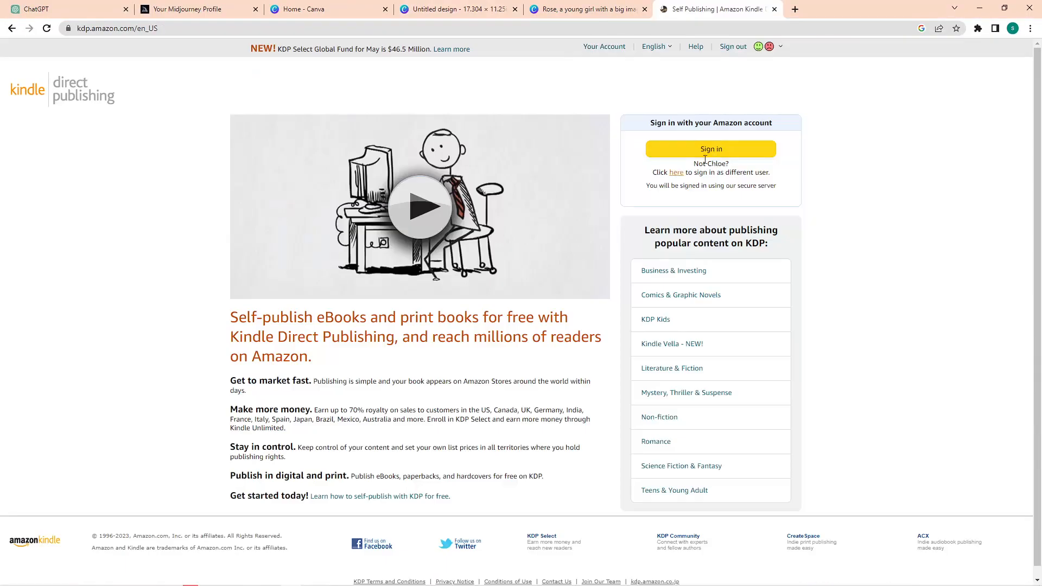
Sign in to Kindle Direct Publishing and start creating a new paperback title
click(706, 153)
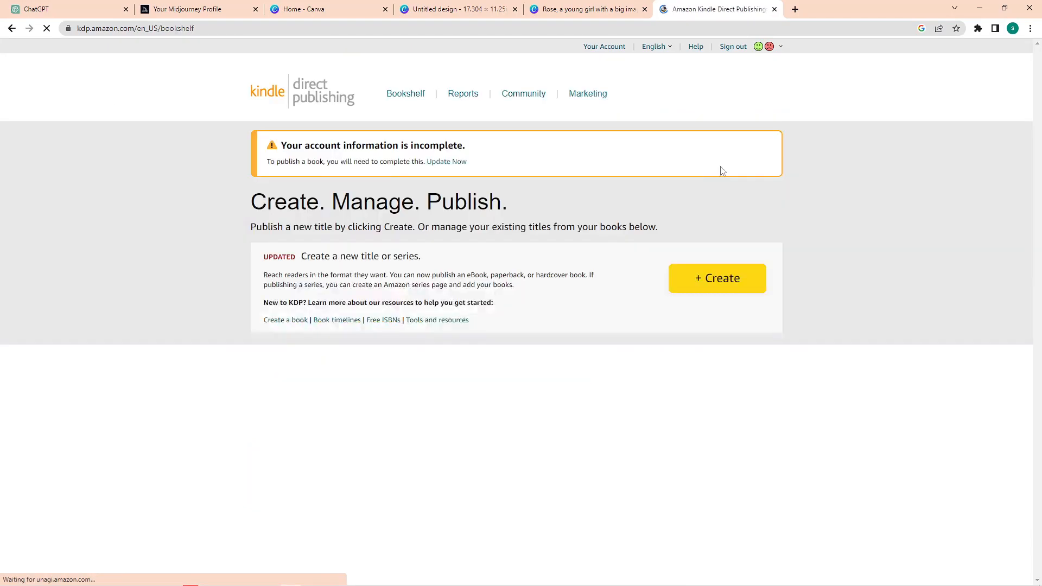
click(718, 279)
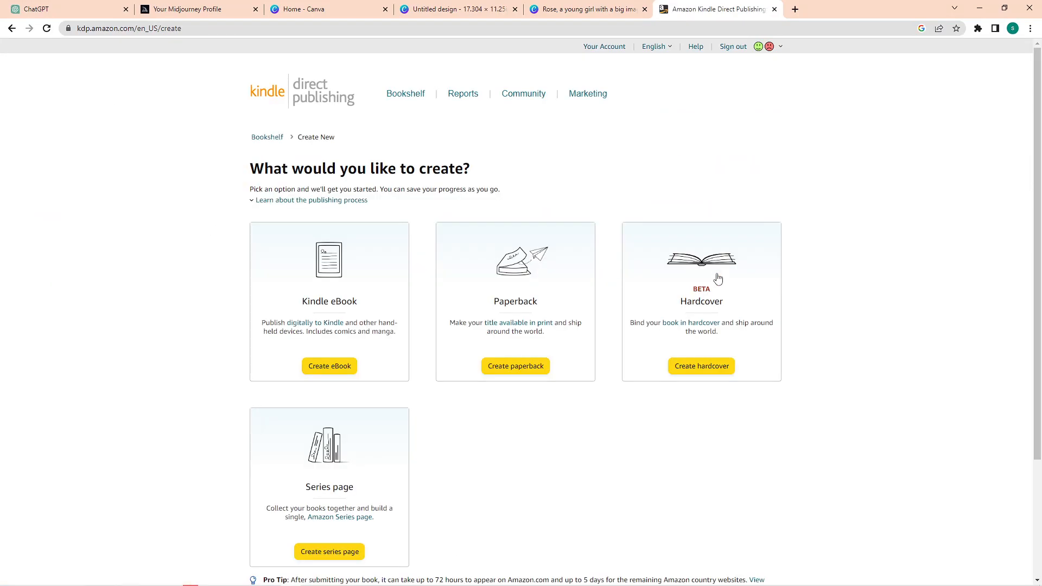
scroll(418, 288, down, 1)
Enter the book title "Magical Story for Children Girl about Hard work, Perseverance, and Teamwork"
click(416, 289)
text(Magical Story for Children)
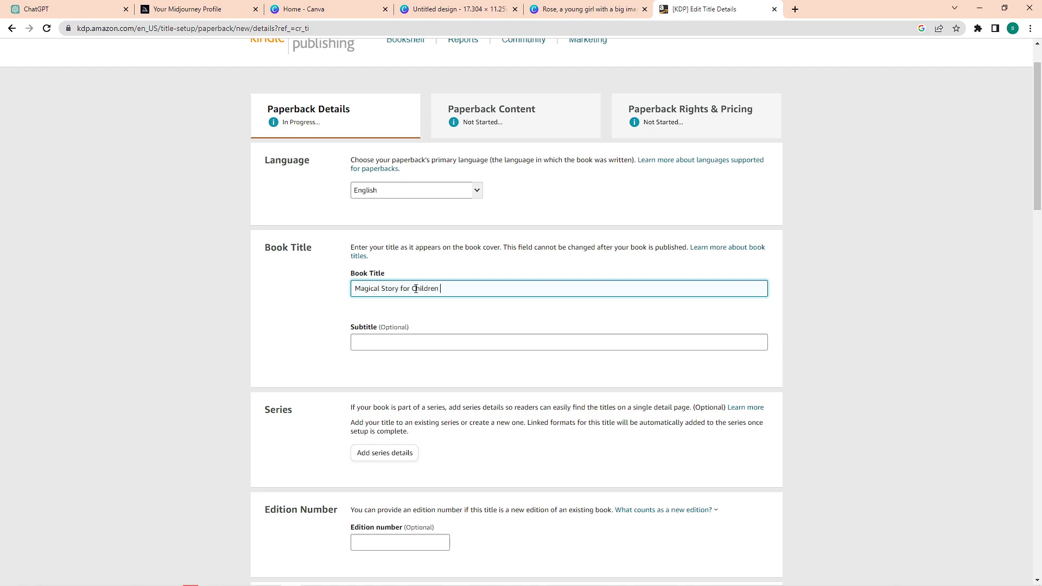
right_click(554, 290)
click(576, 302)
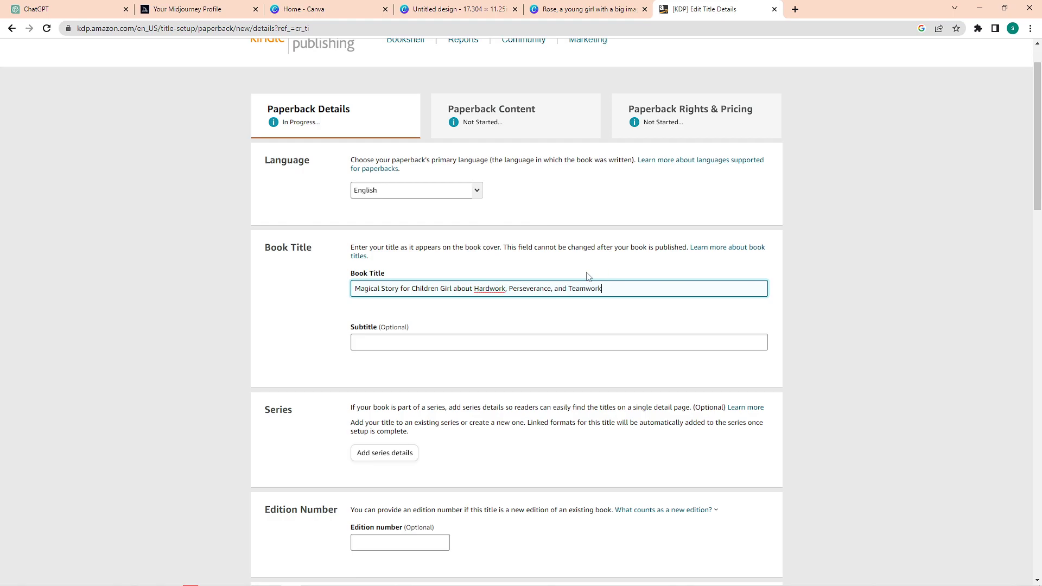
Leave the subtitle empty and fill in the primary author's name
click(427, 342)
scroll(388, 365, down, 5)
click(449, 366)
text(web)
click(641, 365)
Copy the story summary from ChatGPT and paste it into the book description on KDP
scroll(384, 433, down, 4)
click(60, 9)
drag(466, 145, 600, 214)
key(ctrl+c)
click(595, 9)
click(726, 9)
click(451, 304)
key(ctrl+v)
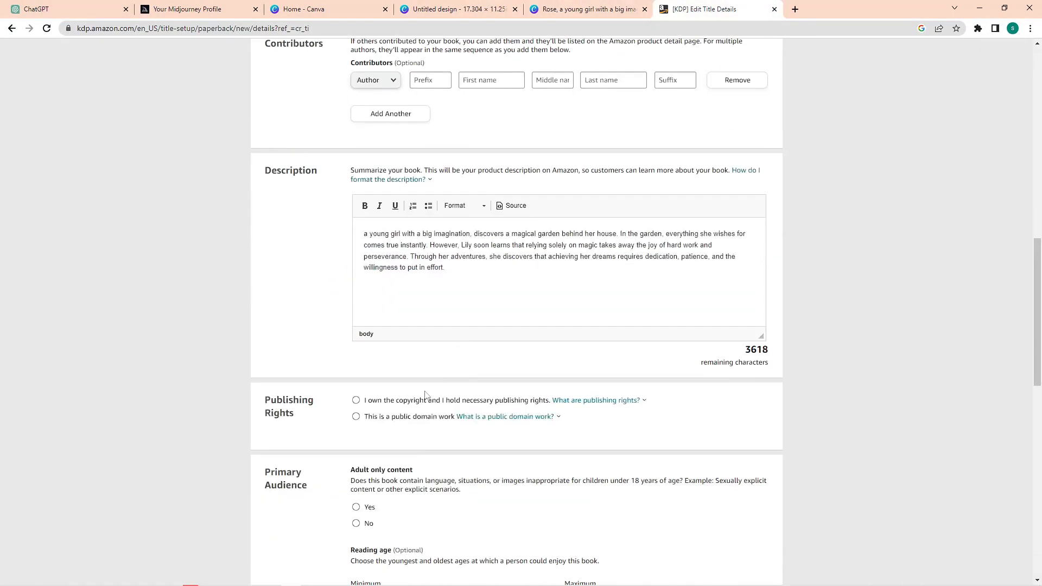
Declare copyright ownership, answer No to adult-only content, and choose the minimum and maximum reading age
click(356, 400)
scroll(369, 343, down, 4)
click(356, 306)
click(475, 165)
click(467, 177)
click(608, 165)
click(610, 382)
Assign the book to the category Children's Books › Classics and save the category choice
click(386, 226)
click(347, 303)
click(336, 362)
click(504, 350)
click(747, 441)
Enter the first four search keywords: "children book", "girl", "short story" and "magical"
scroll(751, 461, down, 1)
click(439, 366)
text(chil)
click(445, 394)
text(girl)
click(456, 426)
text(short story)
click(430, 458)
text(magical)
Add the keywords "hard work", "faith" and "stress free", then save the paperback details and continue to the content page
click(637, 362)
text(hard work)
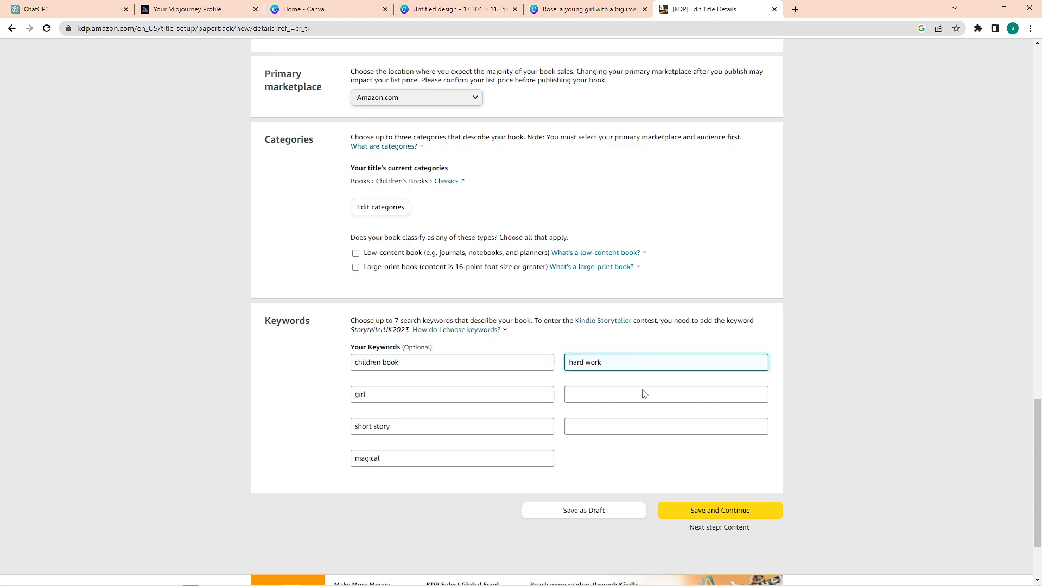
click(644, 394)
text(faith)
click(625, 428)
text(stress free)
click(728, 510)
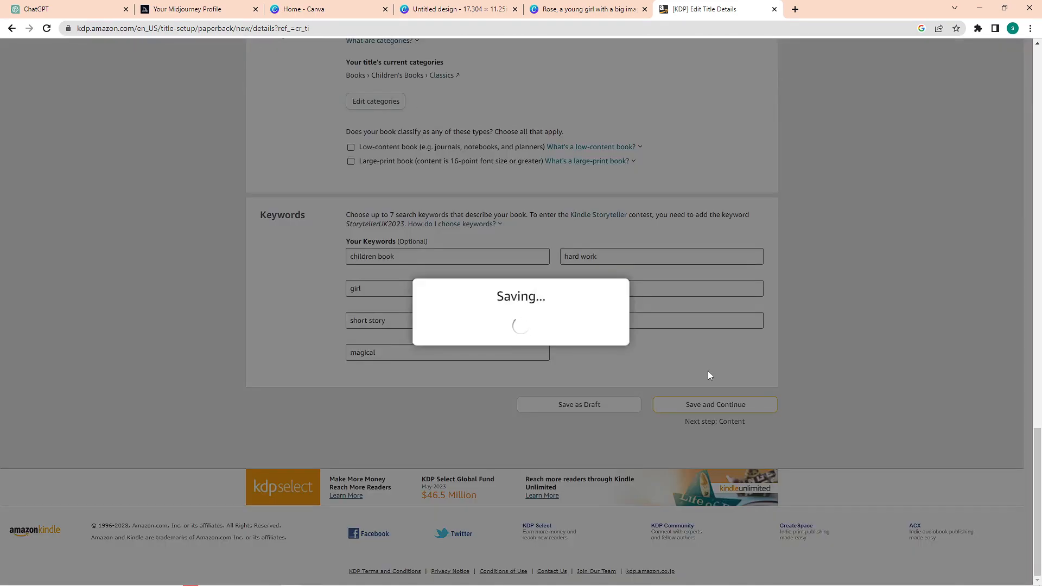
Set the publication date to 07/13/2023 and choose the black & white interior with white paper after comparing the color options
scroll(414, 408, down, 3)
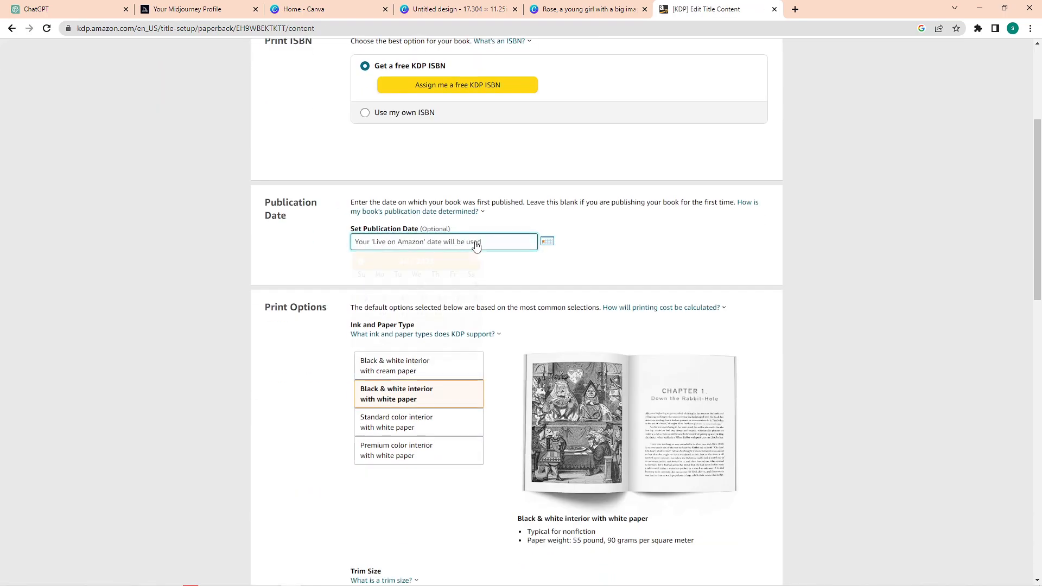
scroll(429, 329, down, 2)
click(432, 314)
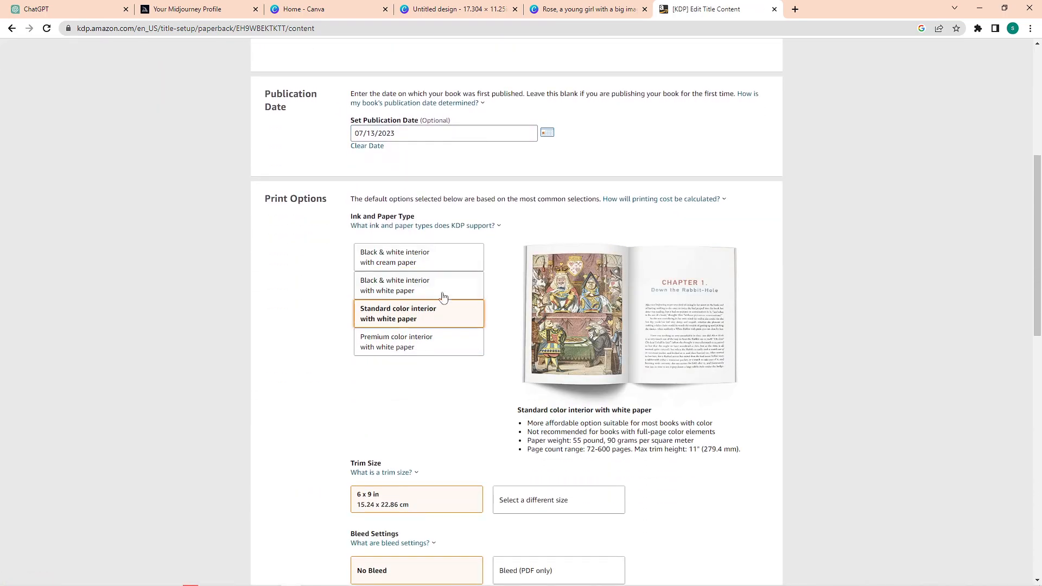
click(436, 288)
click(439, 340)
click(441, 322)
scroll(430, 358, down, 2)
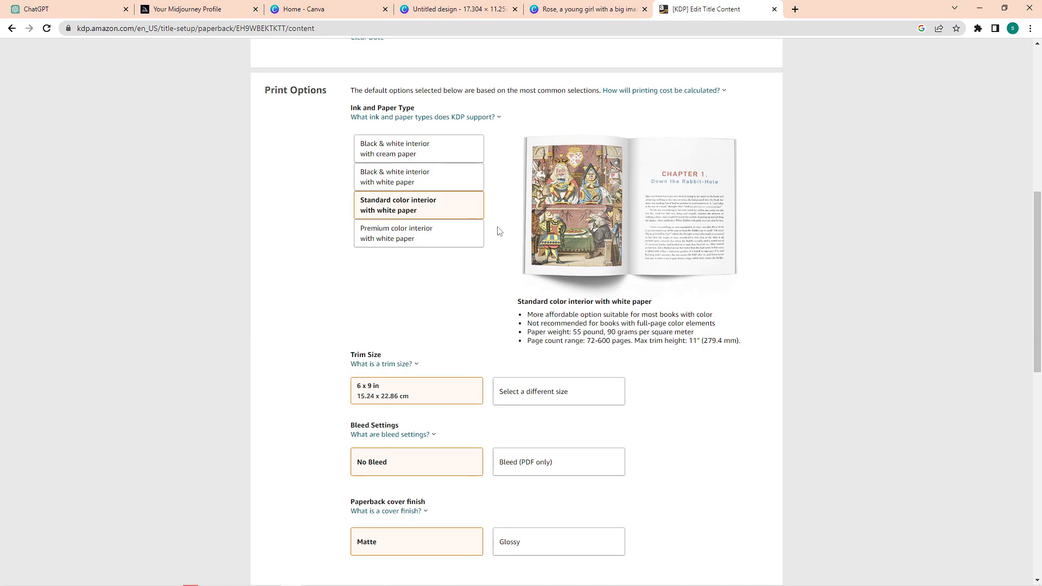
click(452, 177)
Set the paperback's trim size to 8.5 x 11 in
scroll(399, 340, down, 1)
click(399, 341)
click(630, 315)
Upload the exported story book PDF as the paperback manuscript
scroll(404, 420, down, 3)
click(405, 437)
click(155, 163)
click(429, 276)
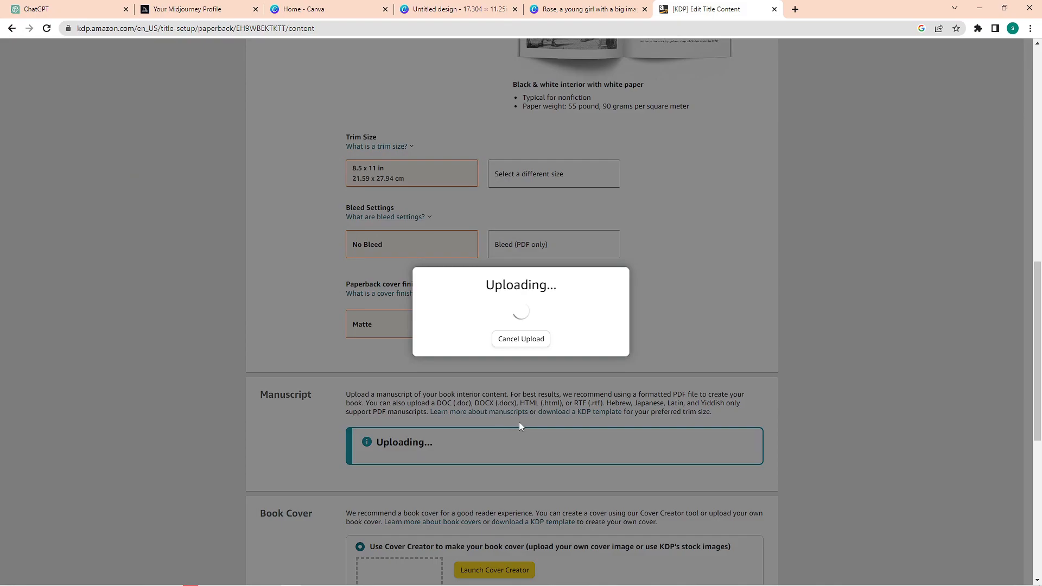
Choose to use an existing print-ready cover, upload the cover PDF, and save the paperback content to continue to pricing
scroll(559, 349, down, 2)
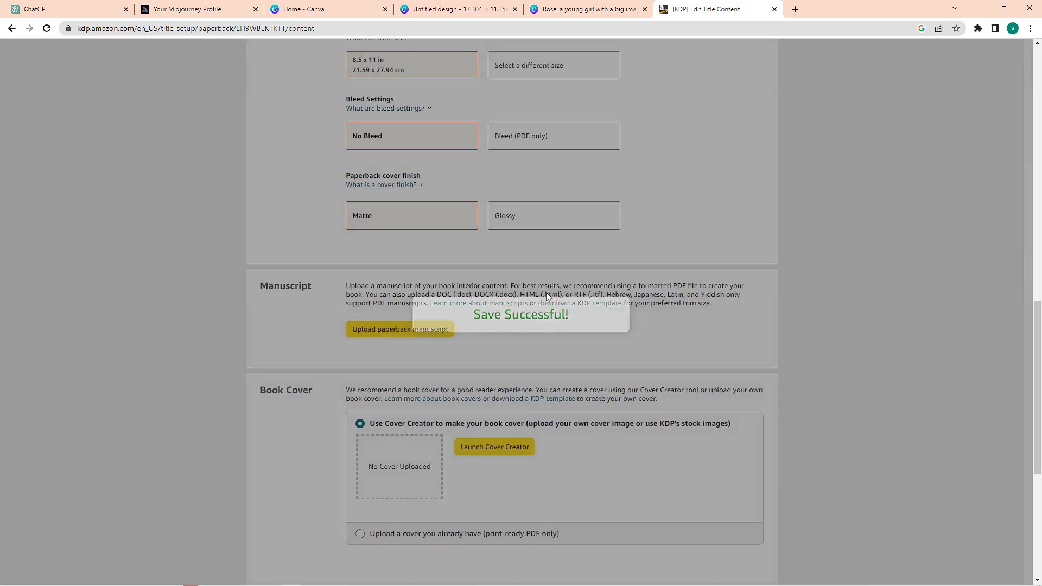
scroll(546, 292, down, 3)
click(528, 441)
click(505, 378)
scroll(493, 224, down, 10)
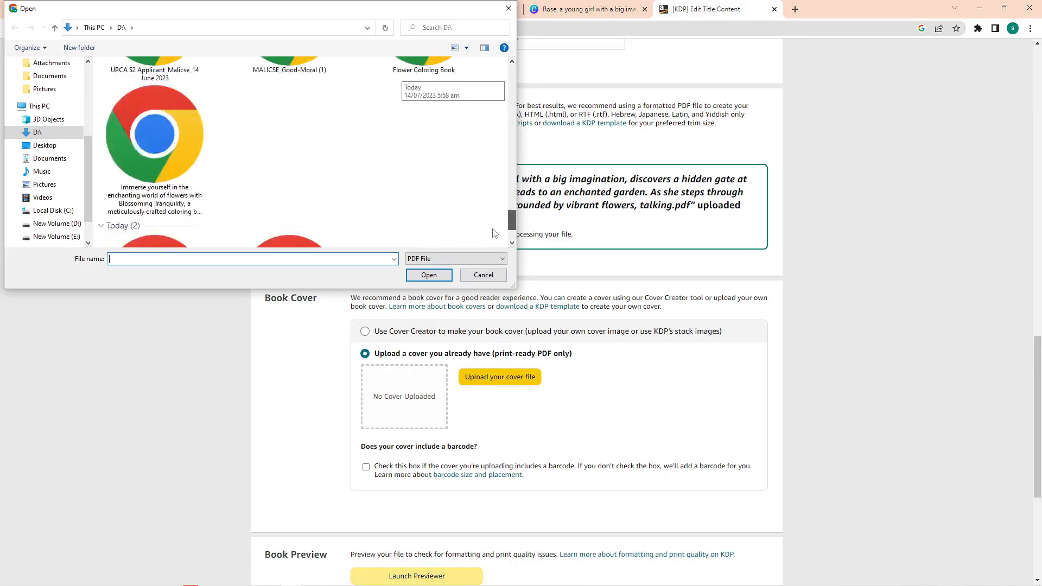
scroll(493, 224, up, 10)
click(288, 163)
click(429, 275)
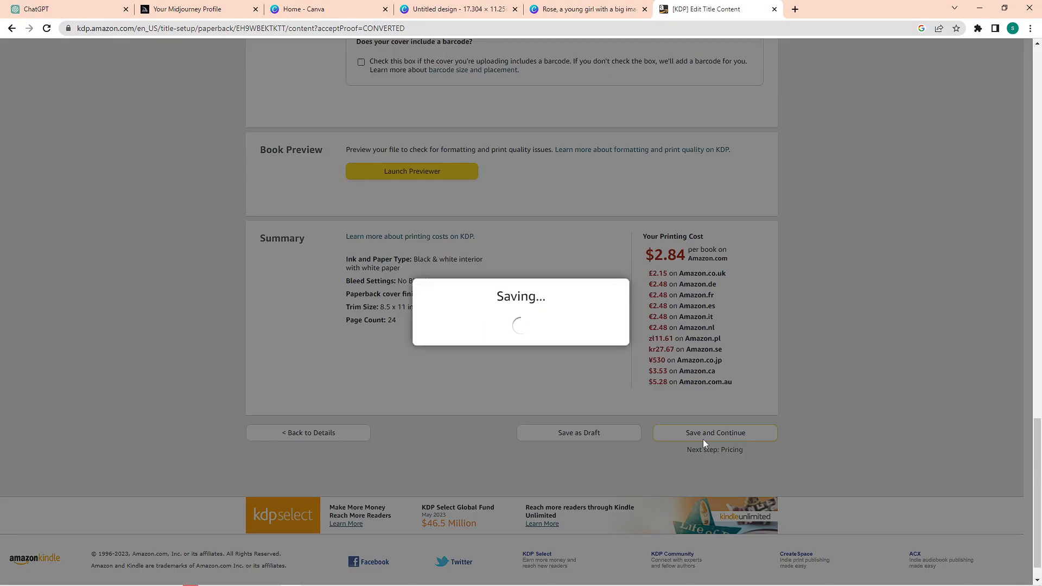
click(703, 434)
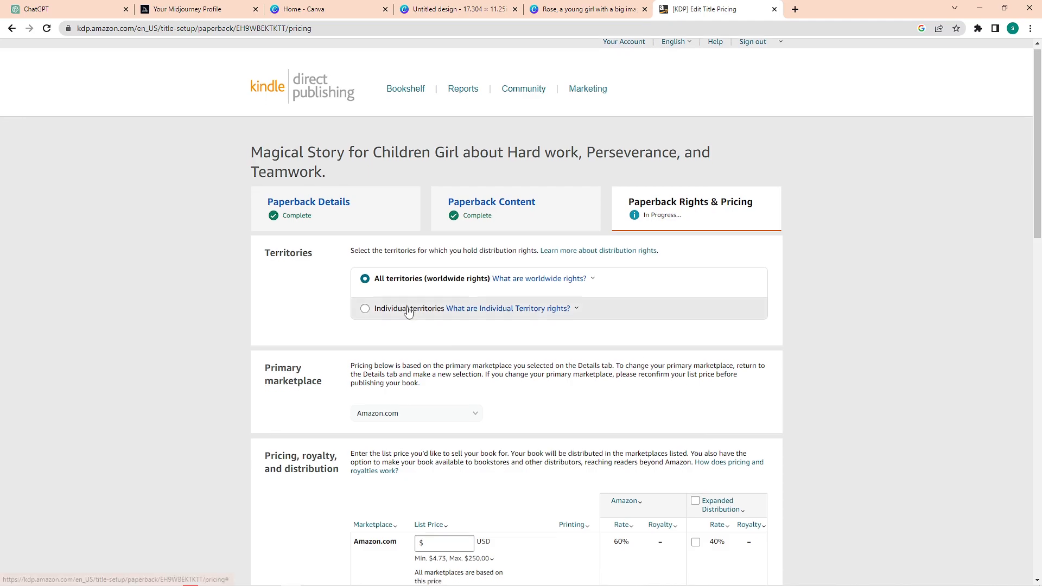
Set the Amazon.com list price to 14 USD and go through the converted marketplace prices to the publishing options
scroll(424, 320, down, 4)
click(442, 331)
text(14)
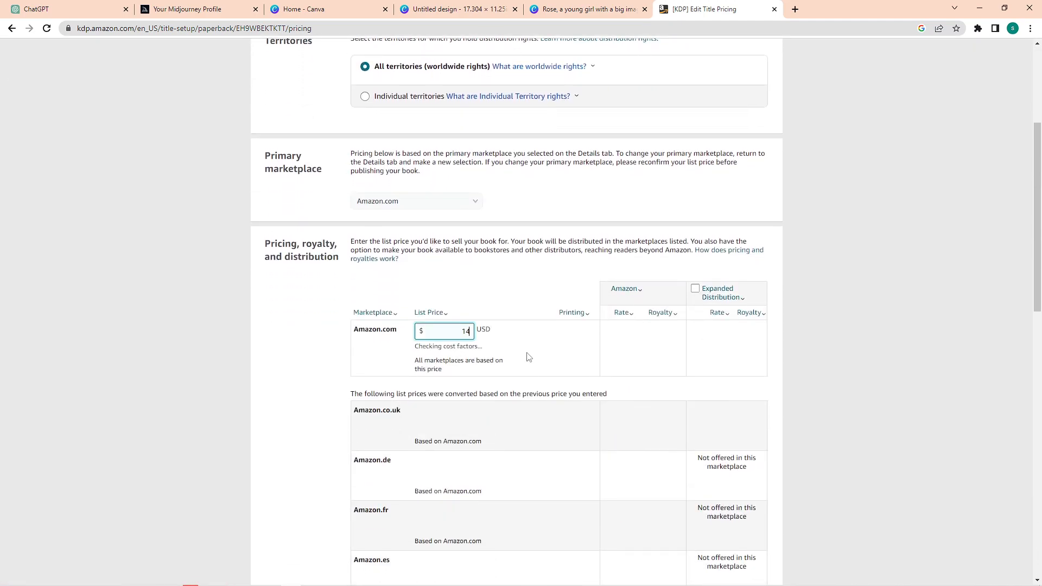
scroll(533, 348, down, 14)
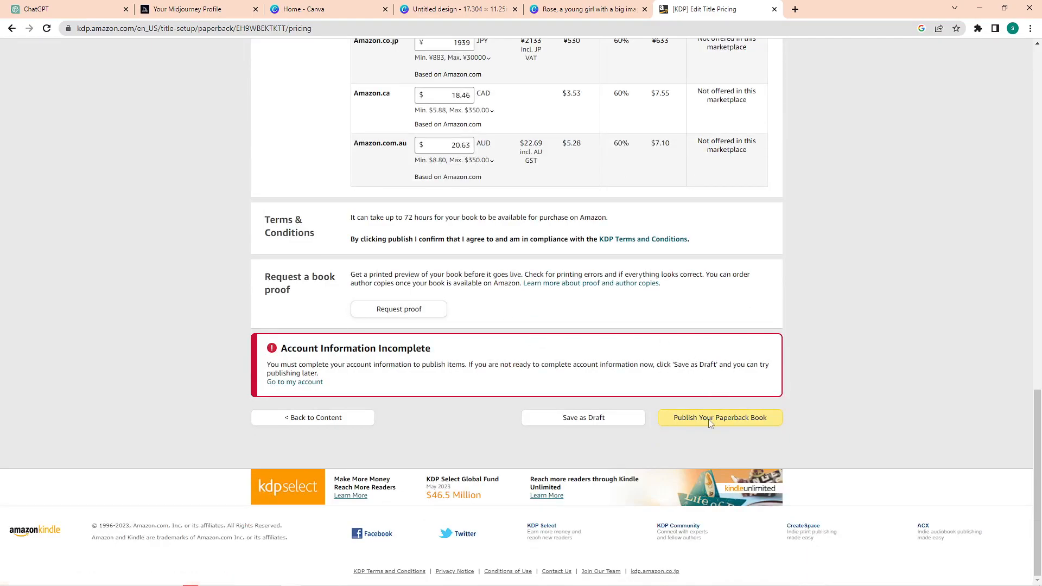